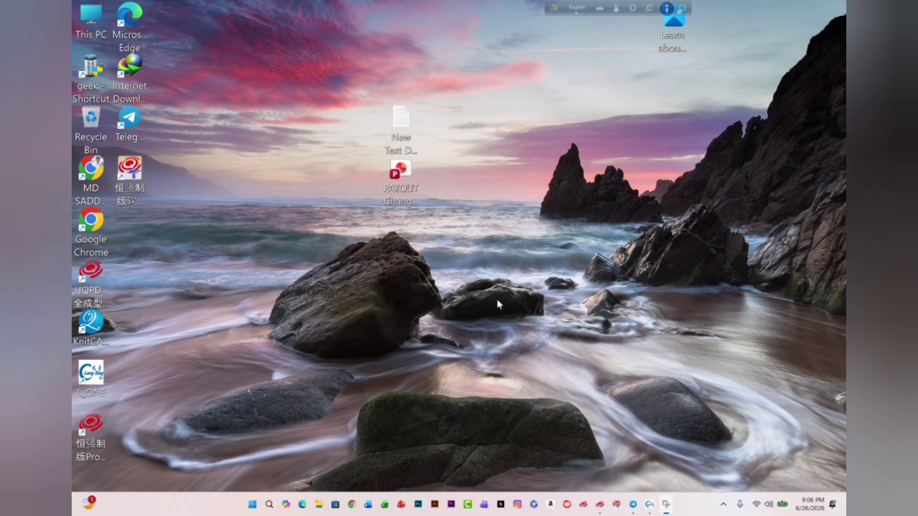
- Look through the software installers and files shared in the Jacquard Program - Premium Software channel in Telegram
click(633, 504)
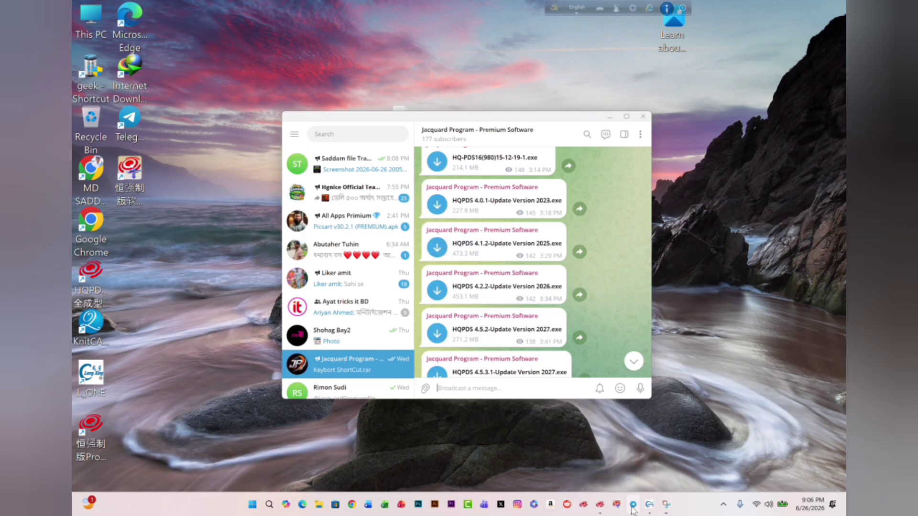
scroll(485, 231, up, 3)
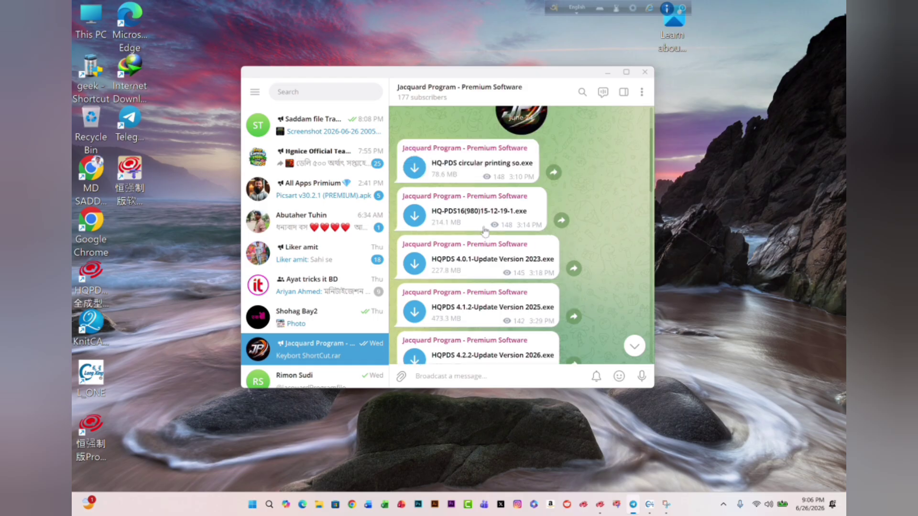
scroll(485, 232, down, 4)
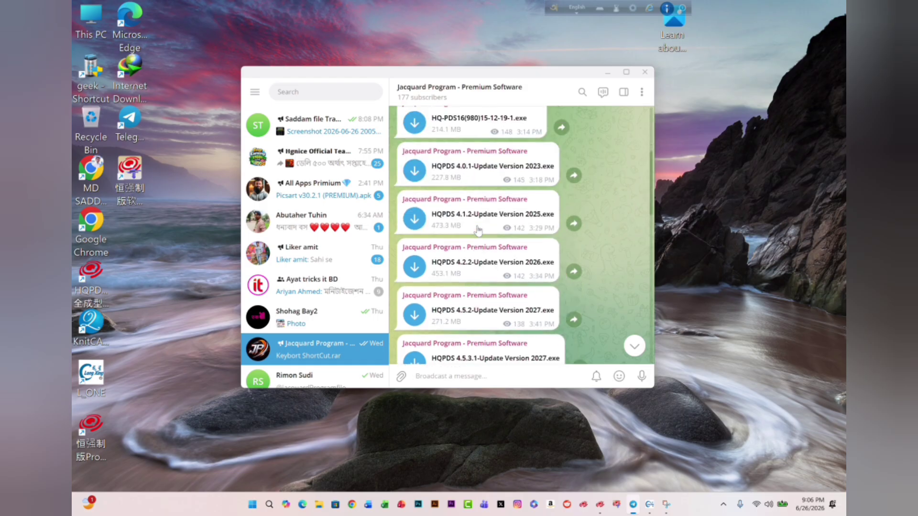
scroll(478, 231, down, 4)
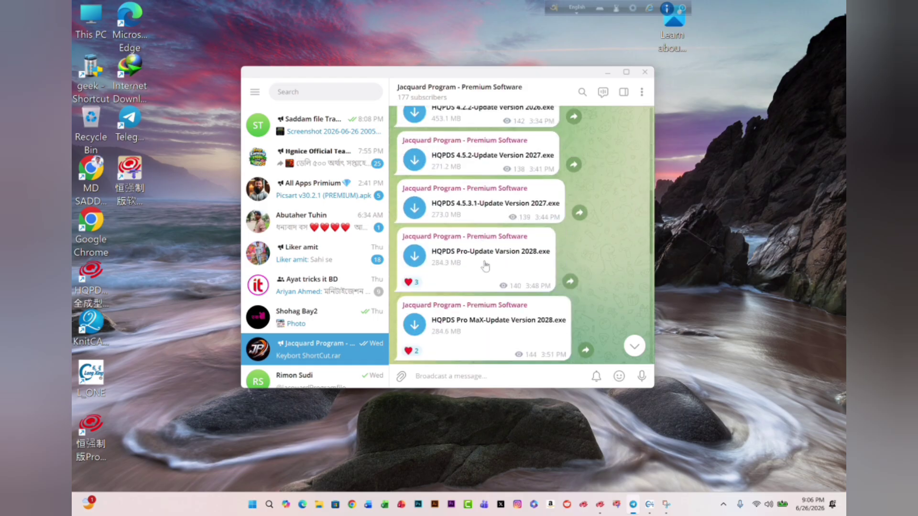
scroll(484, 266, down, 6)
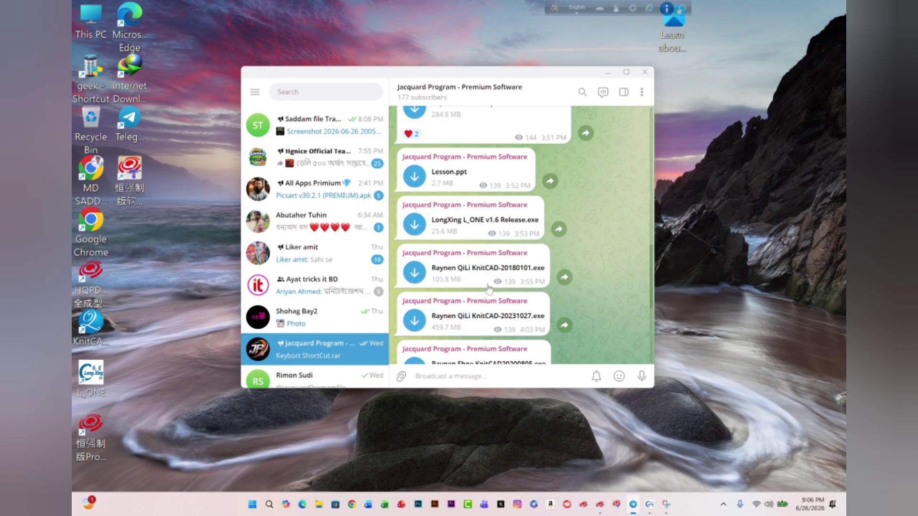
scroll(479, 323, down, 4)
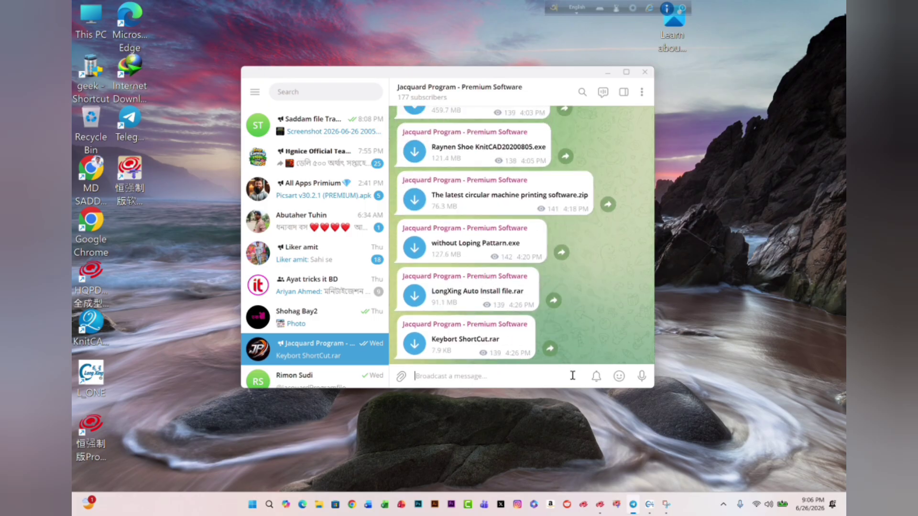
scroll(488, 286, up, 5)
scroll(495, 283, down, 5)
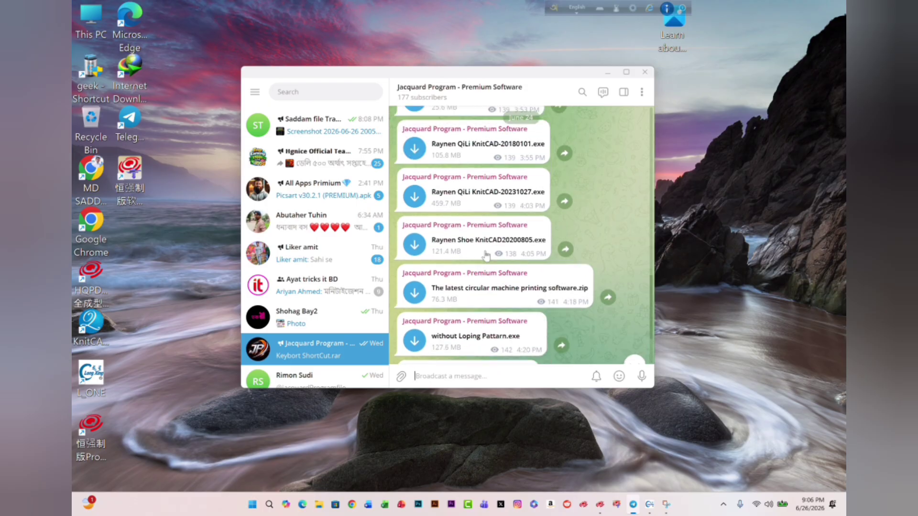
scroll(499, 282, up, 10)
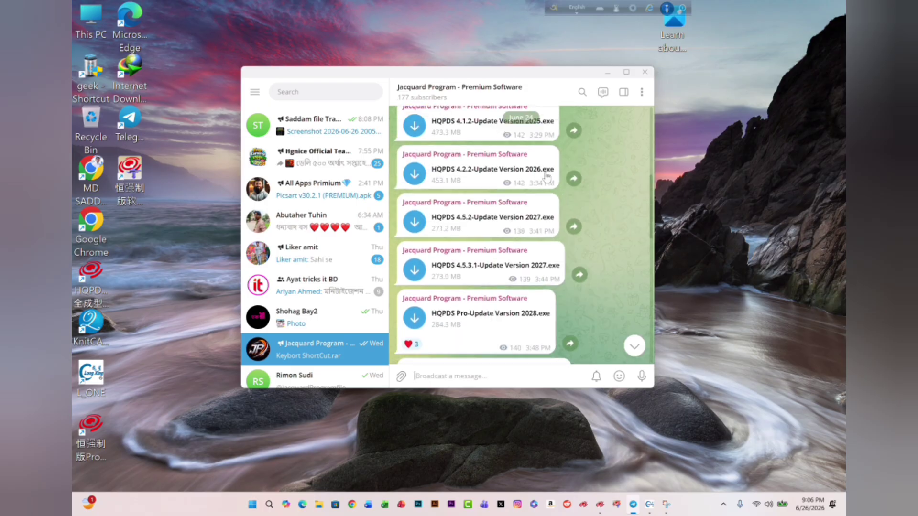
click(607, 72)
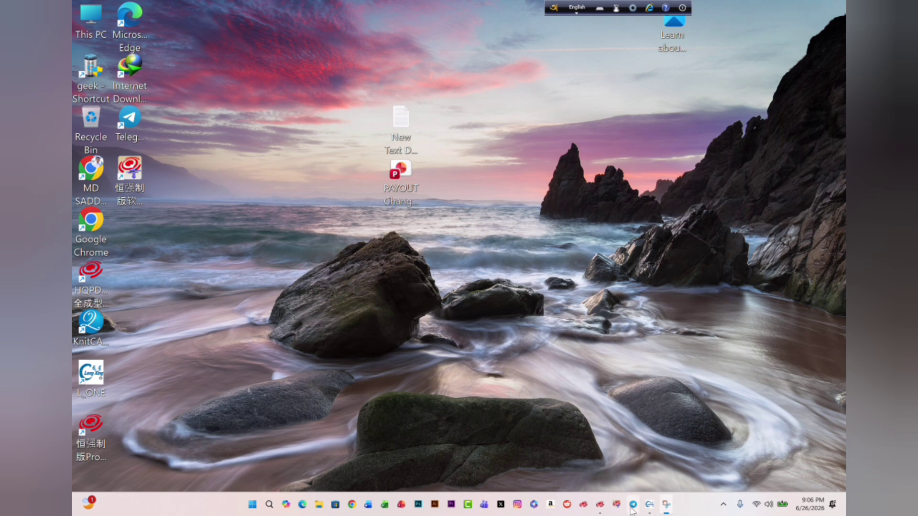
mouse_move(632, 504)
click(642, 458)
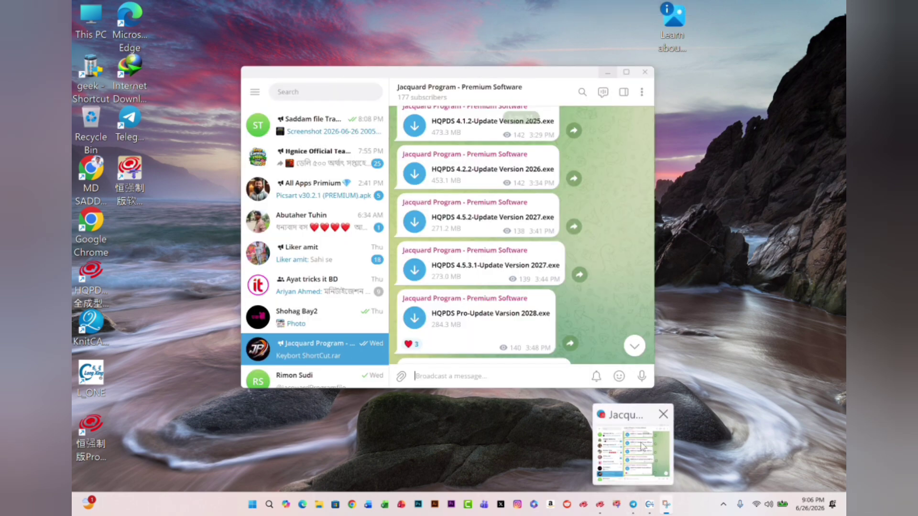
click(632, 458)
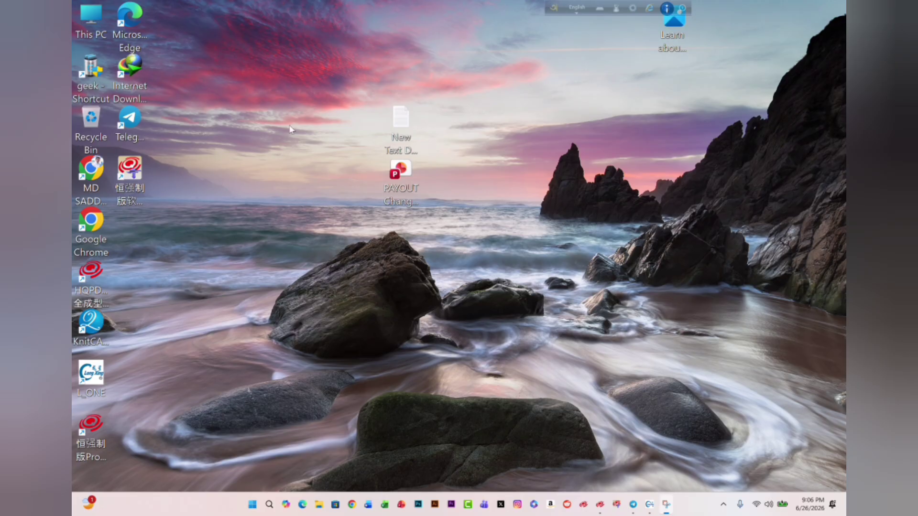
- Switch to L_ONE and examine how the system options import the KEYBORT-2023-LONXING shortcut file, closing them without importing
click(650, 506)
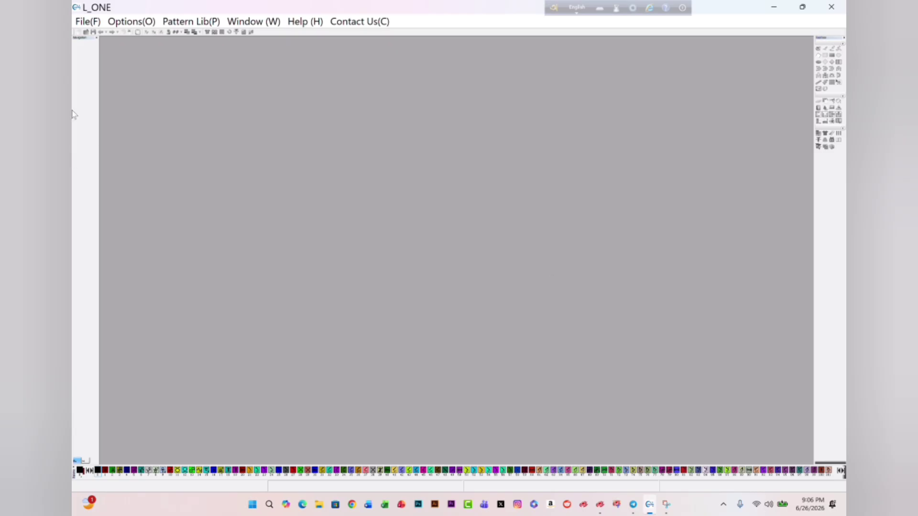
click(137, 24)
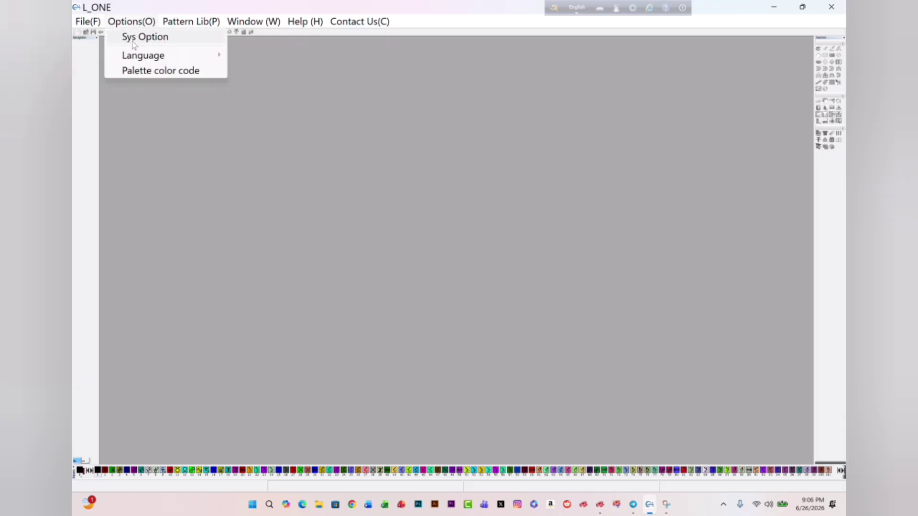
click(144, 39)
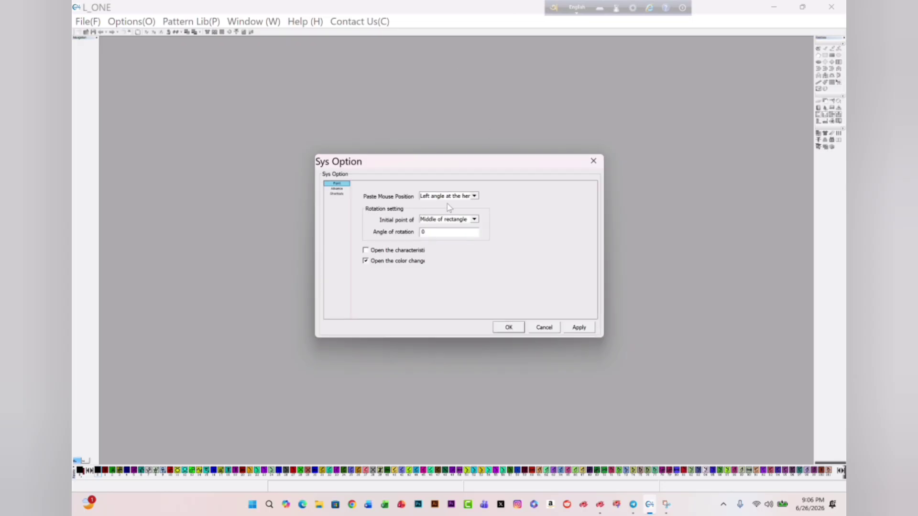
click(342, 194)
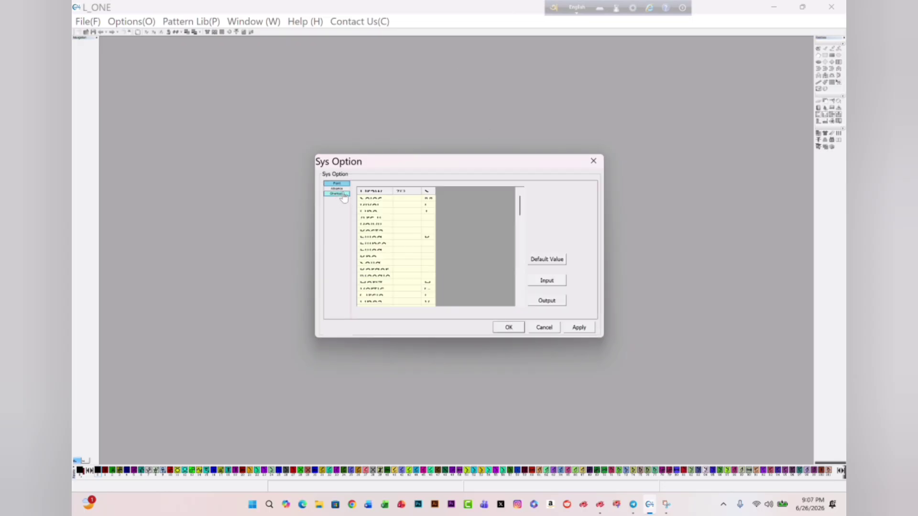
click(548, 286)
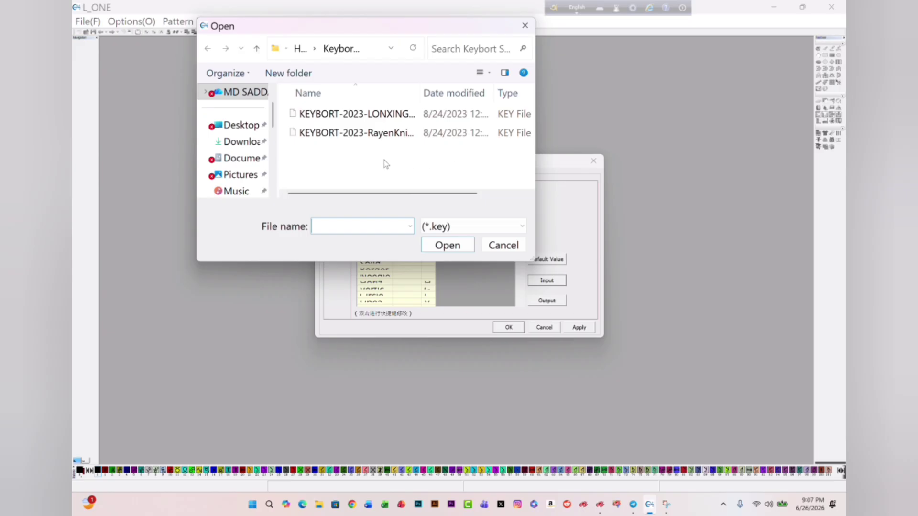
click(329, 118)
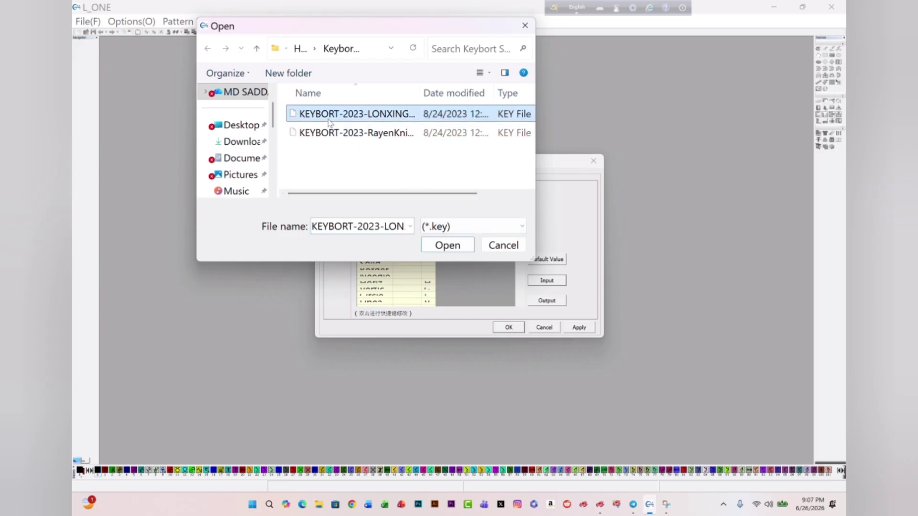
click(497, 245)
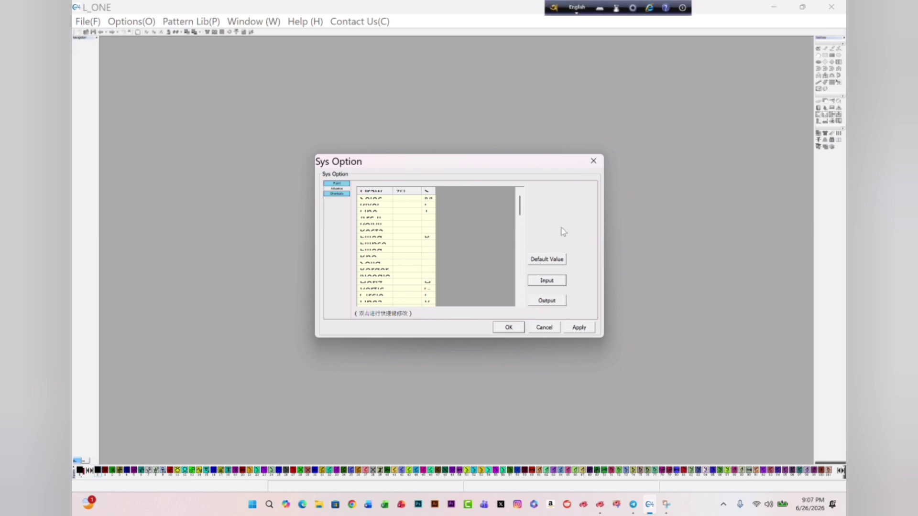
click(593, 161)
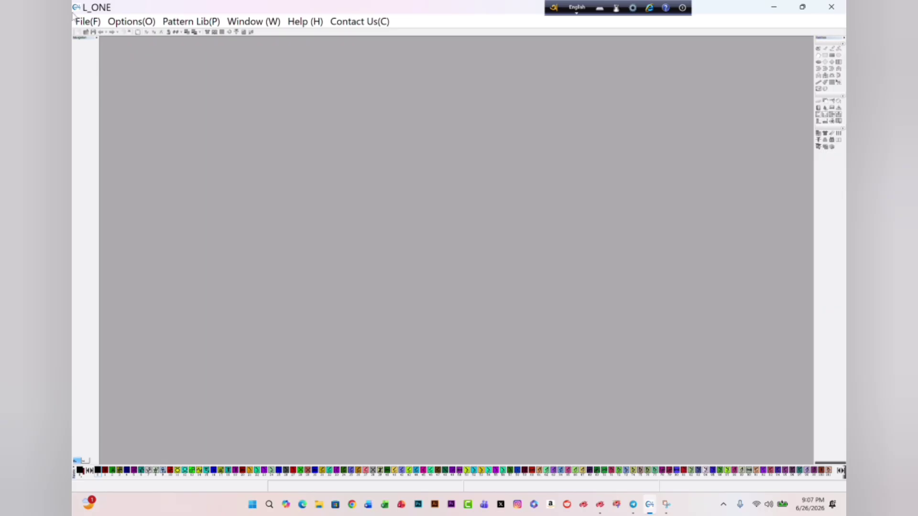
- Open the knitting pattern file 26117542-M-FL1 from folder 2
click(88, 24)
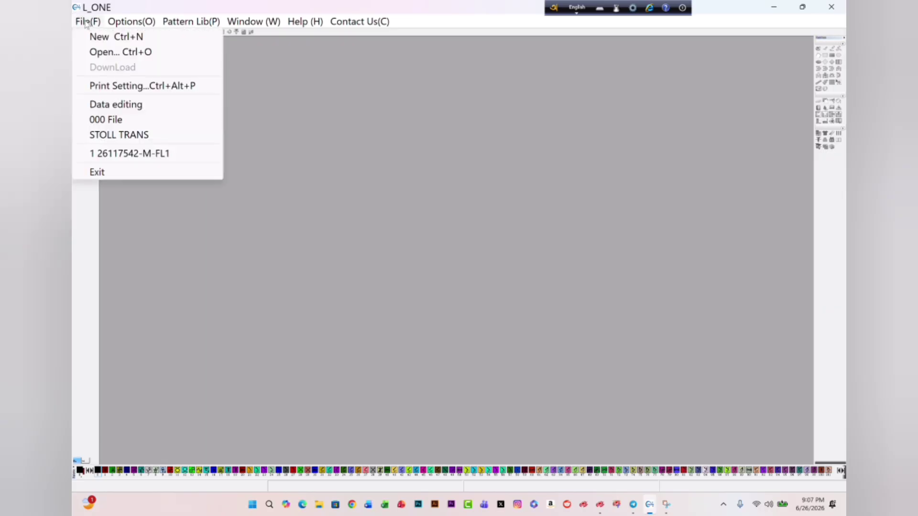
click(106, 53)
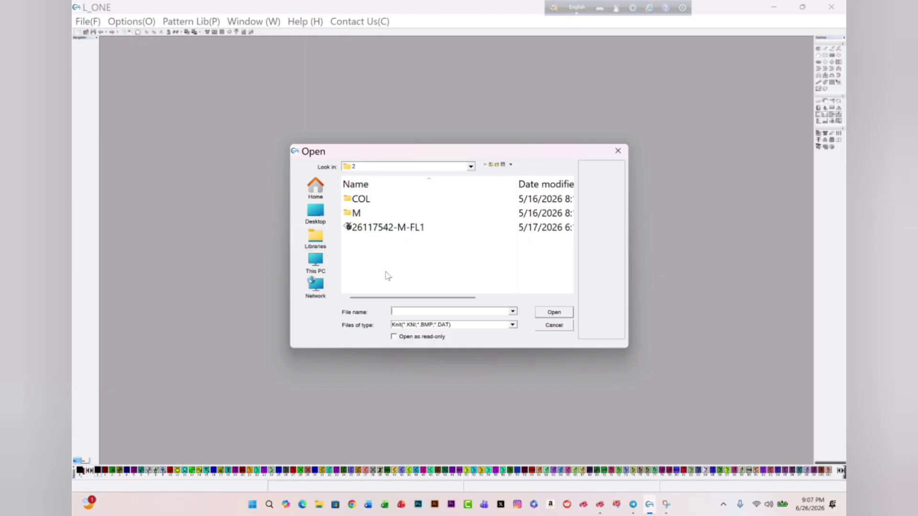
click(386, 228)
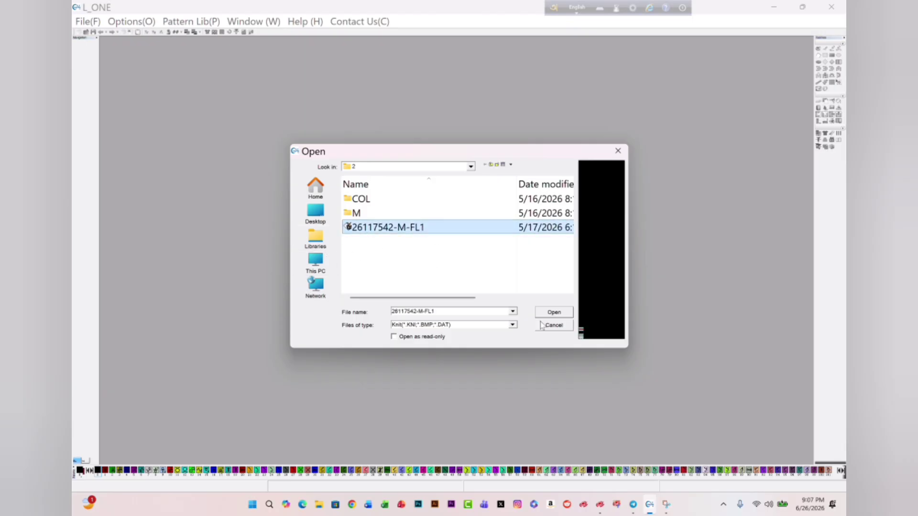
click(553, 312)
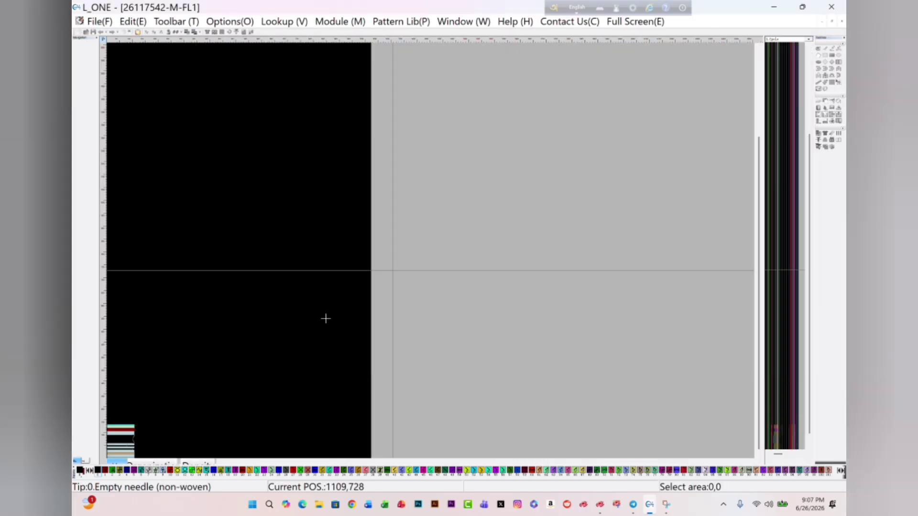
- Examine the stitch rows and colour bands in the lower part of the pattern and look over the available menu commands
scroll(119, 436, up, 6)
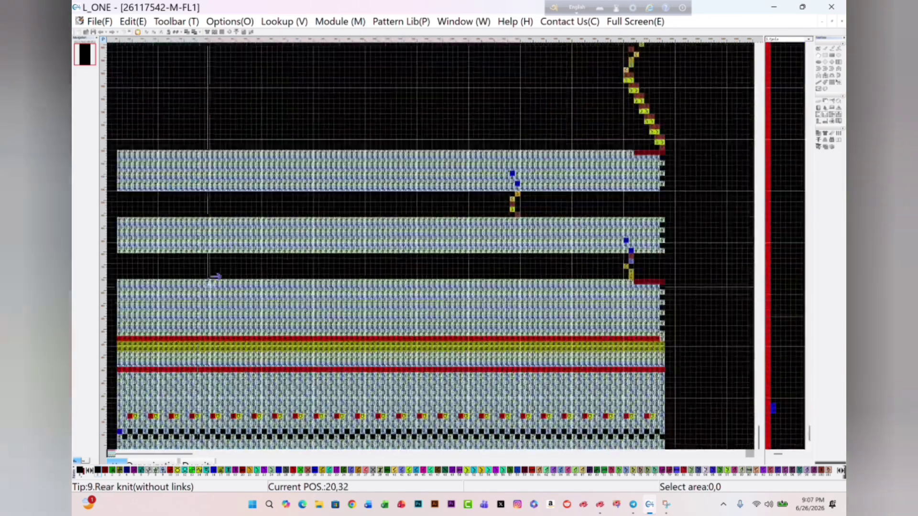
scroll(202, 325, up, 1)
scroll(307, 159, down, 2)
scroll(301, 142, up, 2)
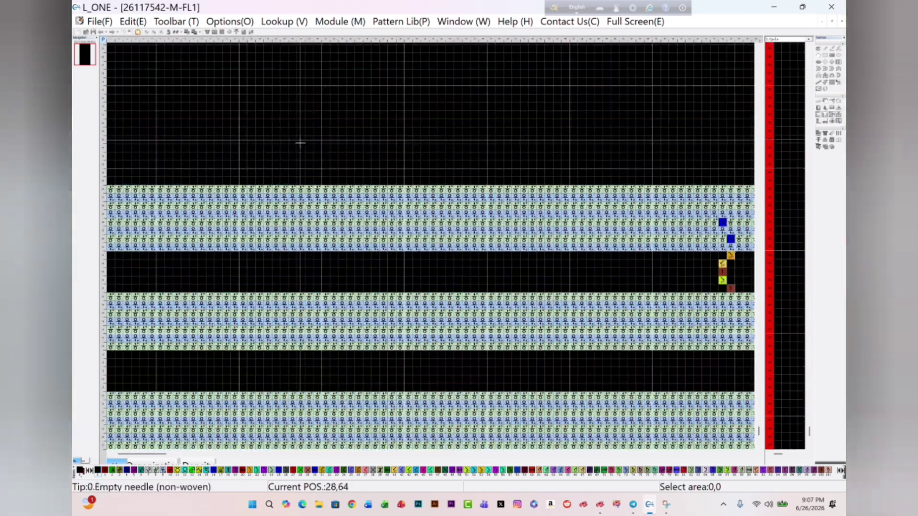
scroll(301, 142, down, 3)
scroll(502, 280, up, 3)
scroll(538, 316, up, 3)
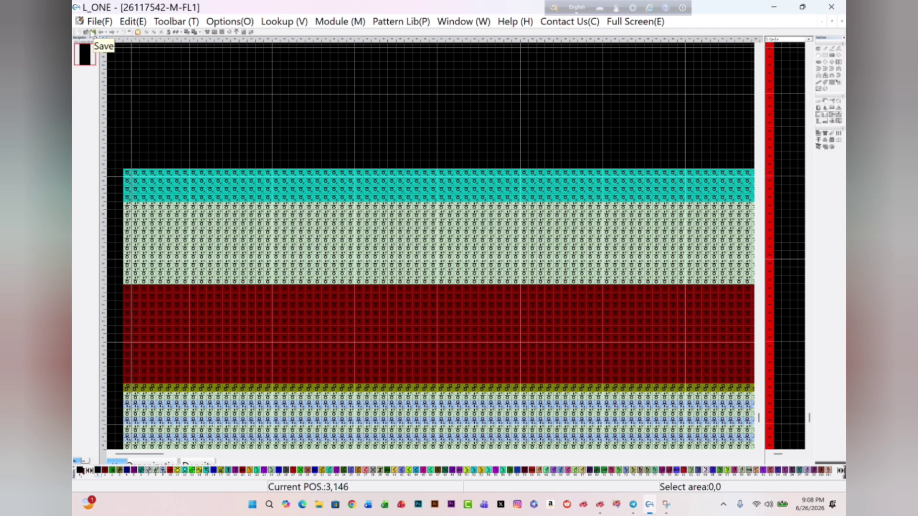
click(91, 25)
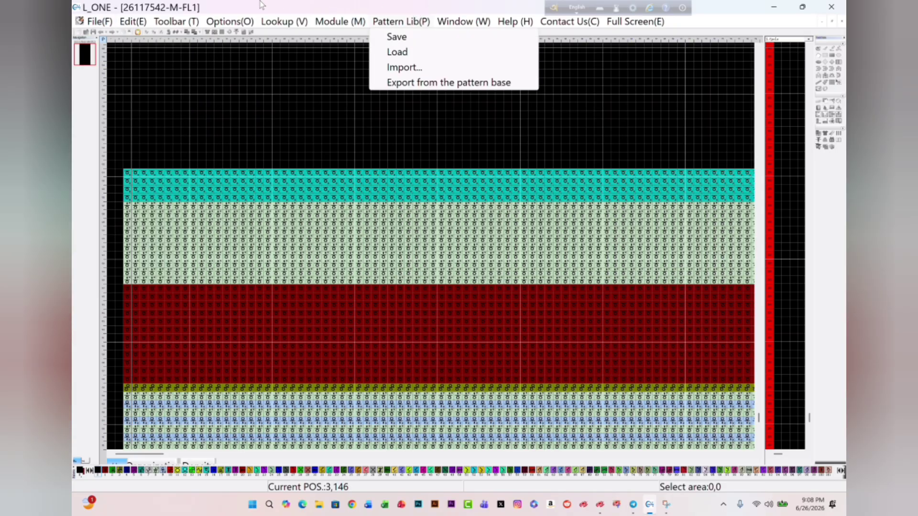
click(333, 7)
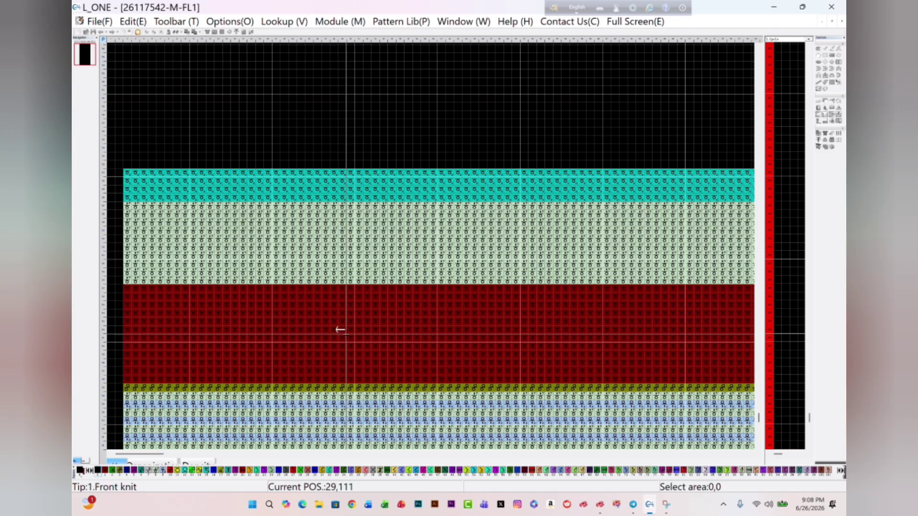
scroll(315, 244, down, 3)
scroll(315, 244, up, 1)
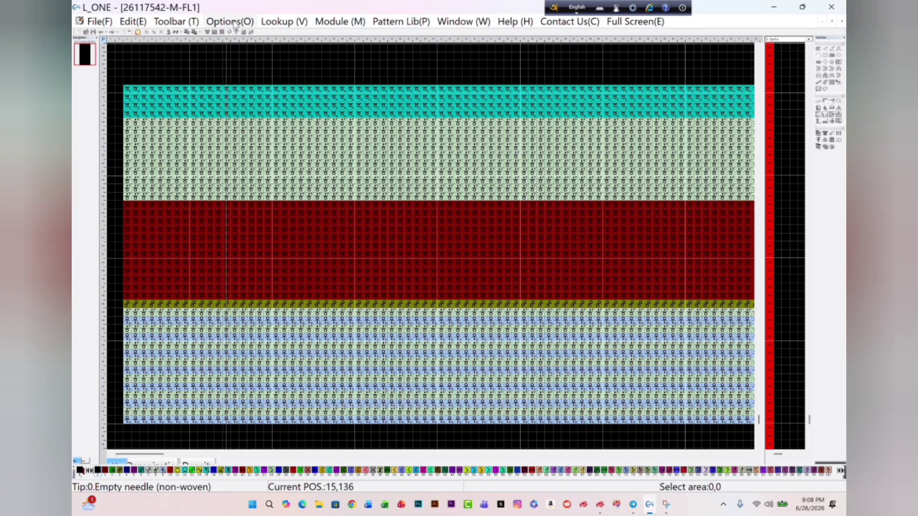
- Switch to Telegram to find the Keybort ShortCut.rar file in the channel, and return to the pattern in L_ONE
click(633, 505)
scroll(484, 312, down, 10)
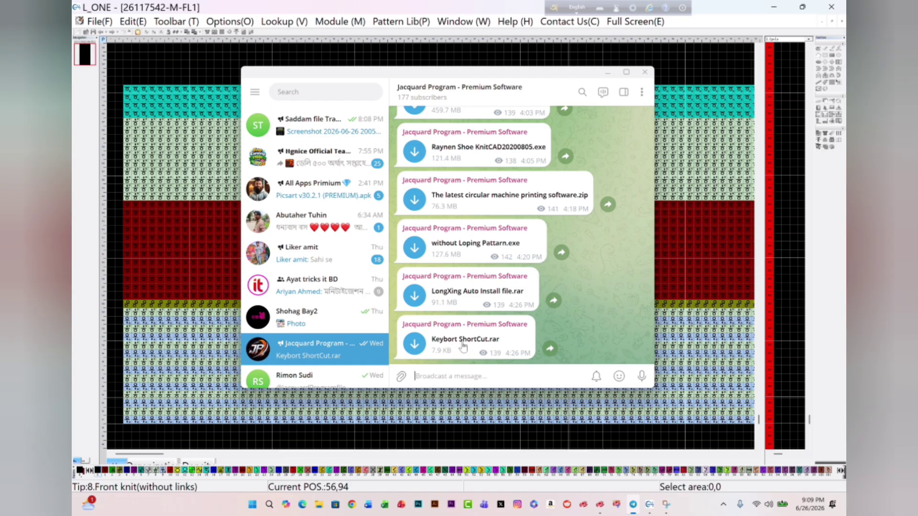
click(605, 75)
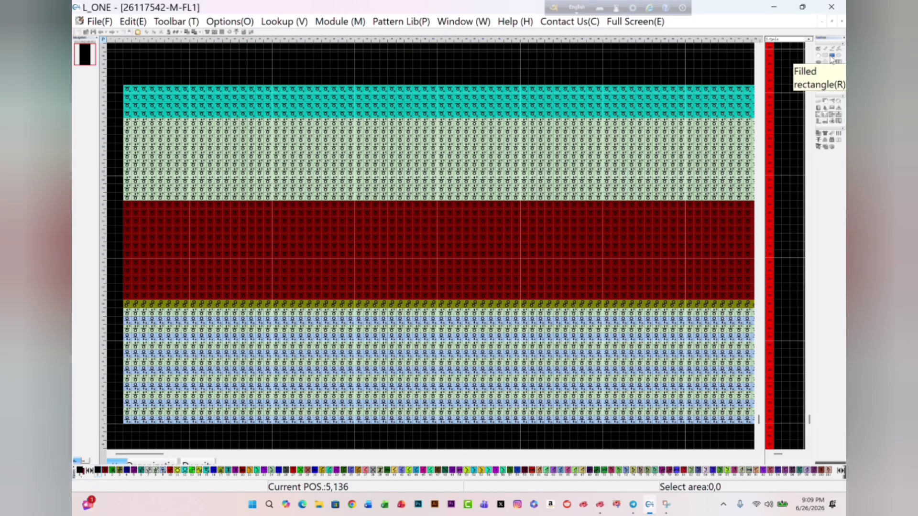
- Draw three separate single green stitches in the dark red front-knit band of the pattern
scroll(431, 244, up, 1)
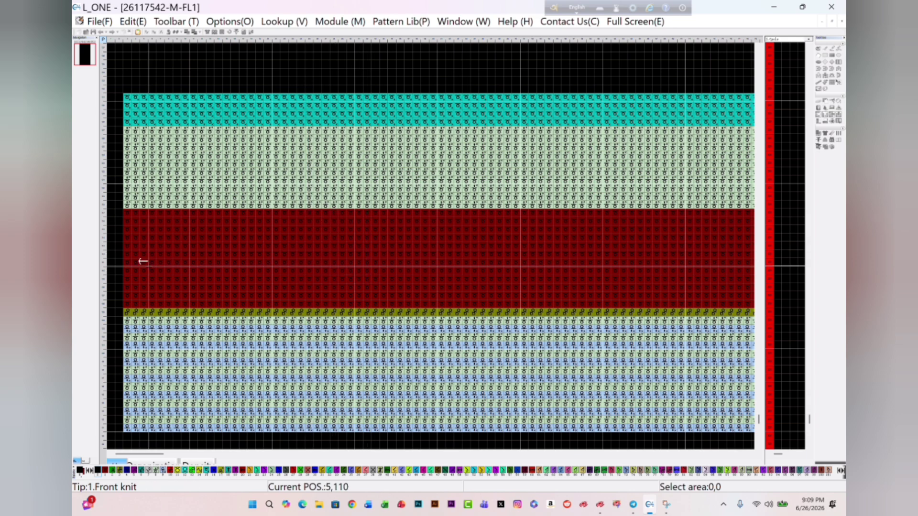
drag(327, 244, 344, 233)
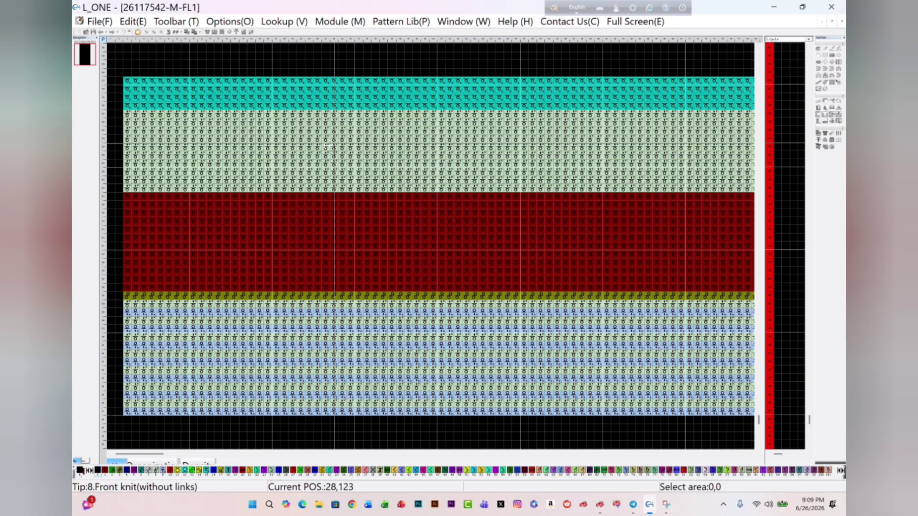
click(376, 230)
click(409, 254)
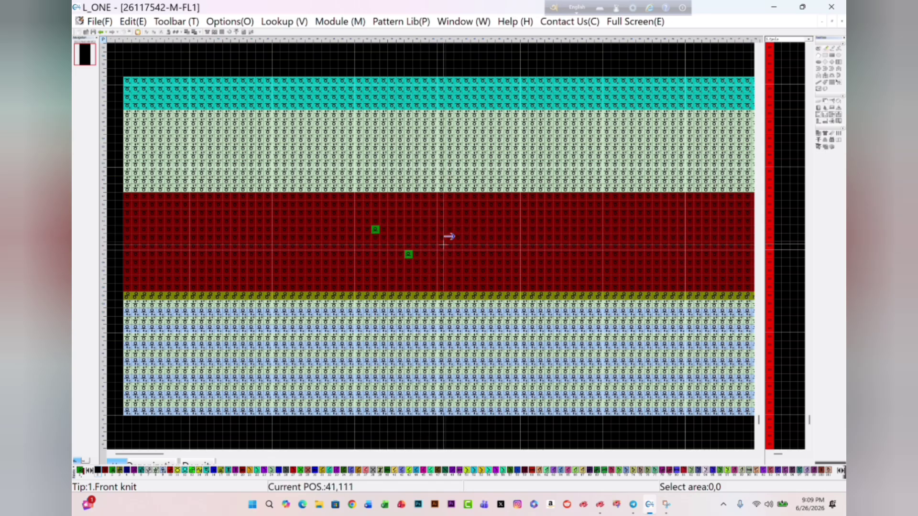
click(433, 237)
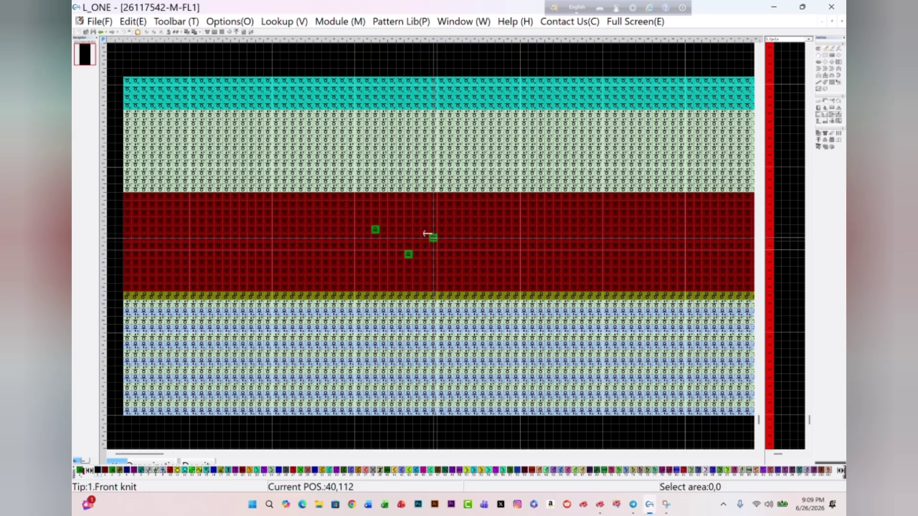
- Draw scattered teal and dark green stitches in the dark red band, and undo all the stitches drawn there
click(466, 238)
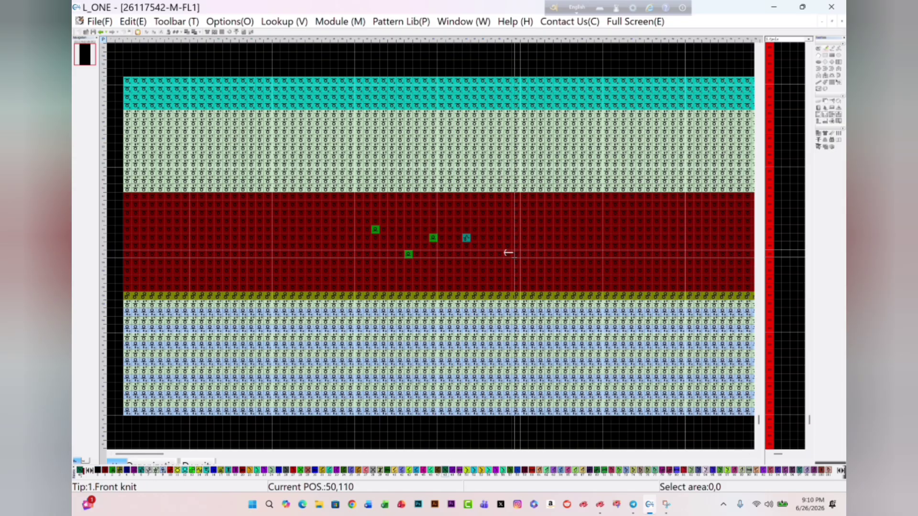
click(516, 254)
drag(458, 238, 450, 230)
mouse_move(416, 221)
mouse_down()
mouse_move(408, 205)
mouse_move(383, 221)
mouse_up()
click(408, 238)
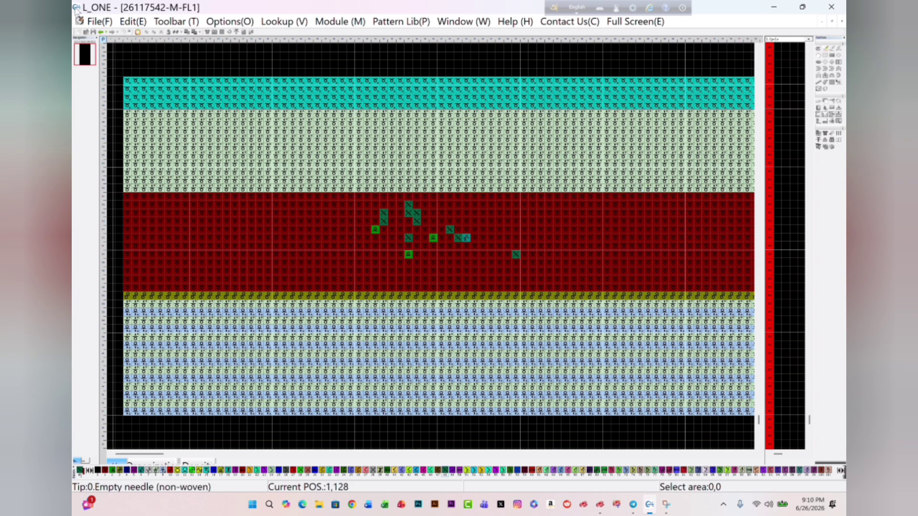
click(100, 32)
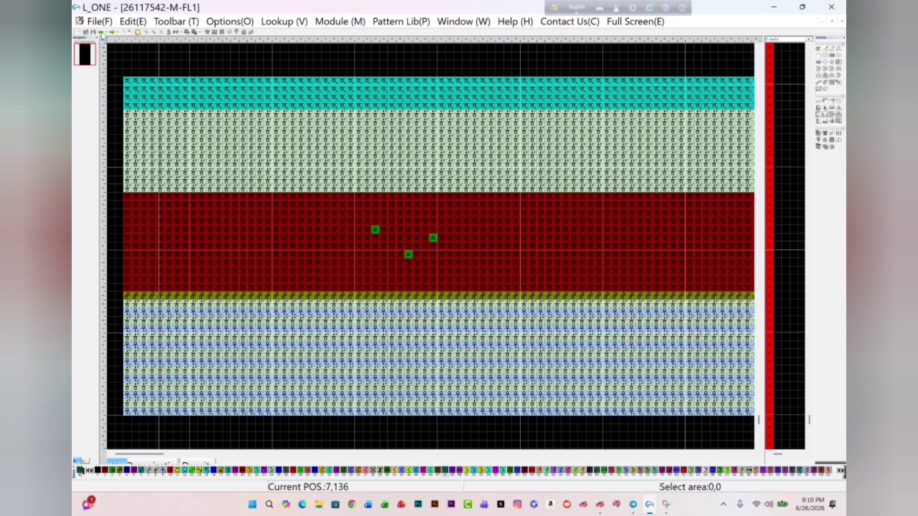
click(101, 34)
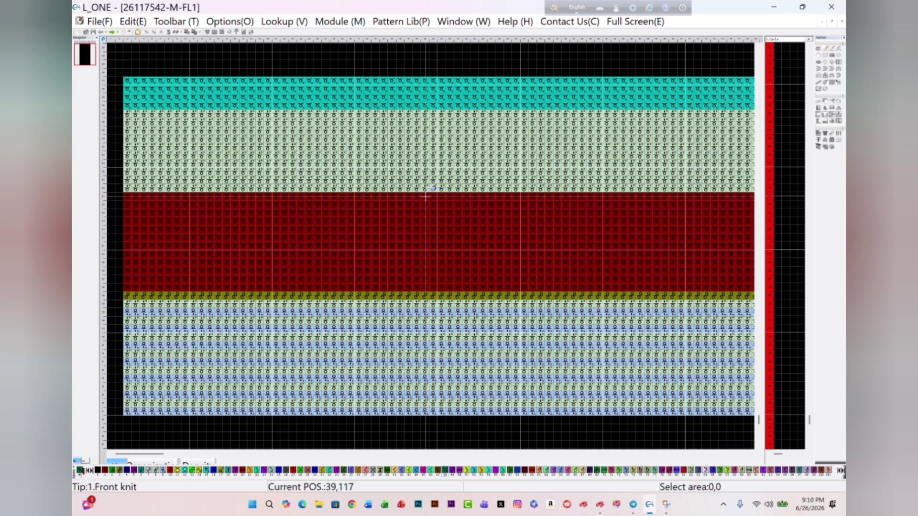
- Delete seven rows from the dark red front-knit band, one row at a time
key(p)
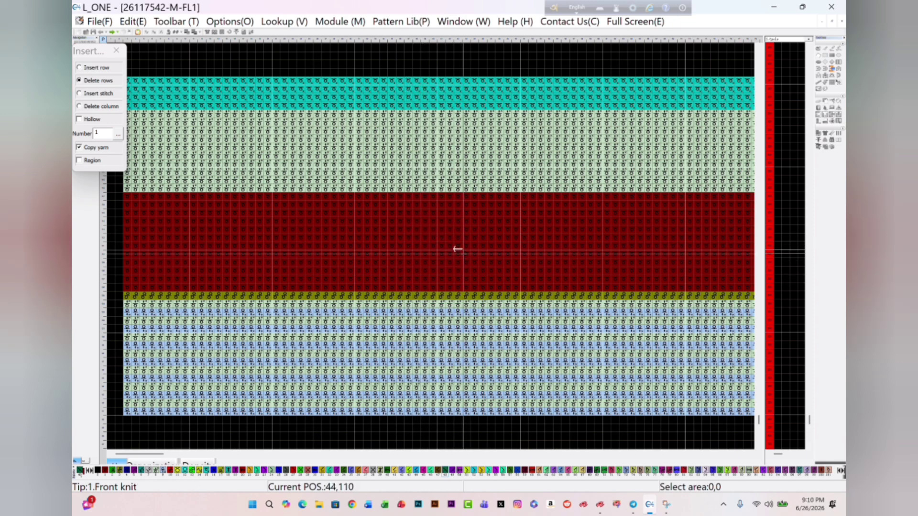
click(478, 244)
click(532, 256)
click(486, 260)
click(472, 264)
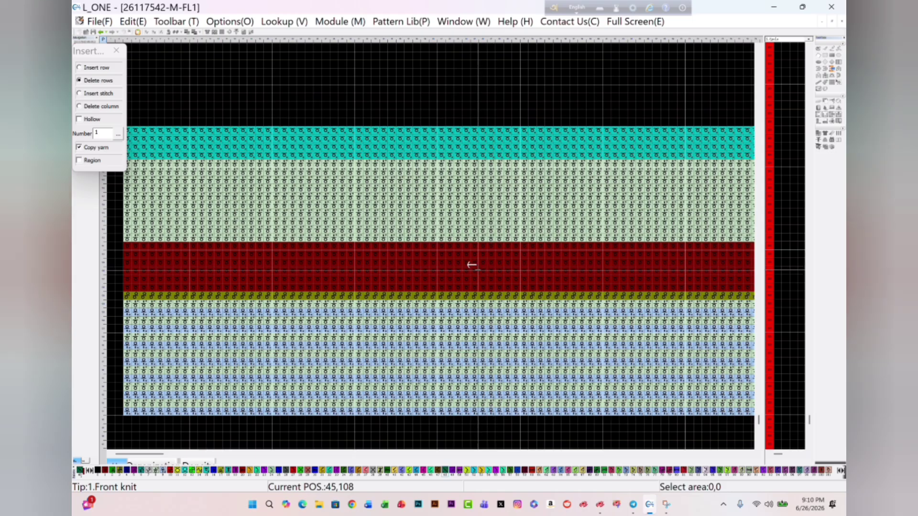
click(472, 264)
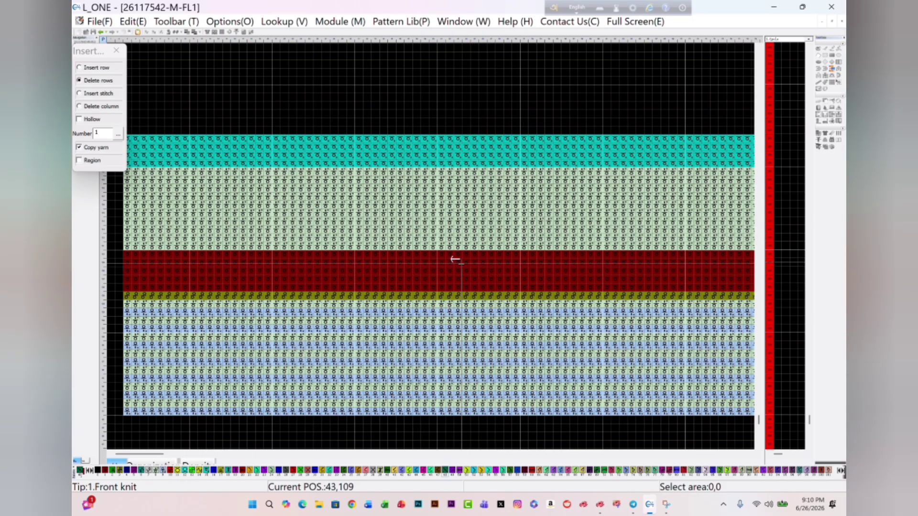
- Insert about 18 rows into the dark red front-knit band, one row at a time with Copy yarn enabled
click(480, 261)
click(531, 256)
click(569, 253)
click(591, 251)
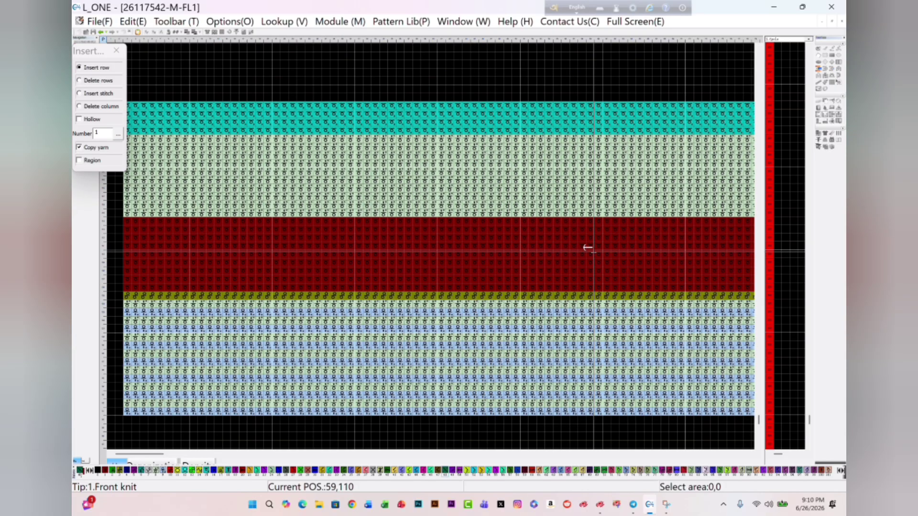
click(569, 251)
click(452, 249)
click(413, 251)
click(375, 252)
click(374, 247)
click(382, 240)
click(399, 234)
click(419, 227)
click(439, 220)
click(460, 215)
click(477, 209)
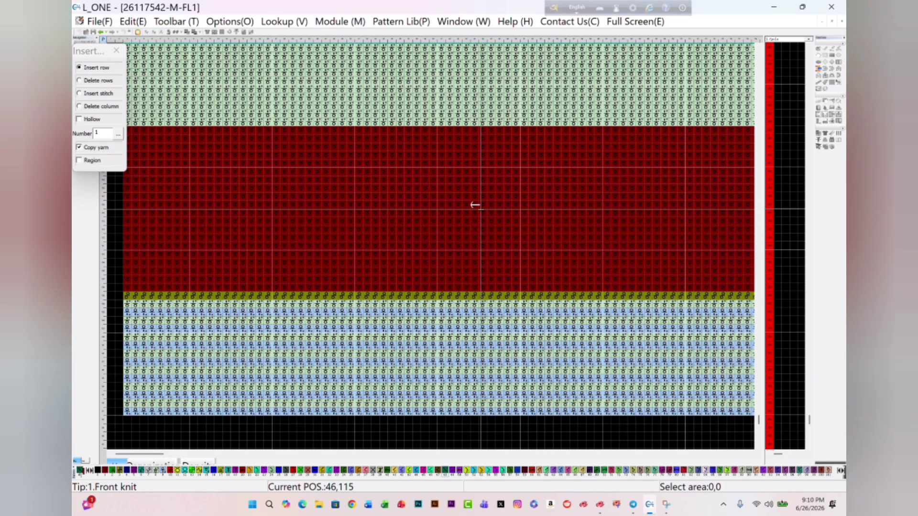
click(507, 197)
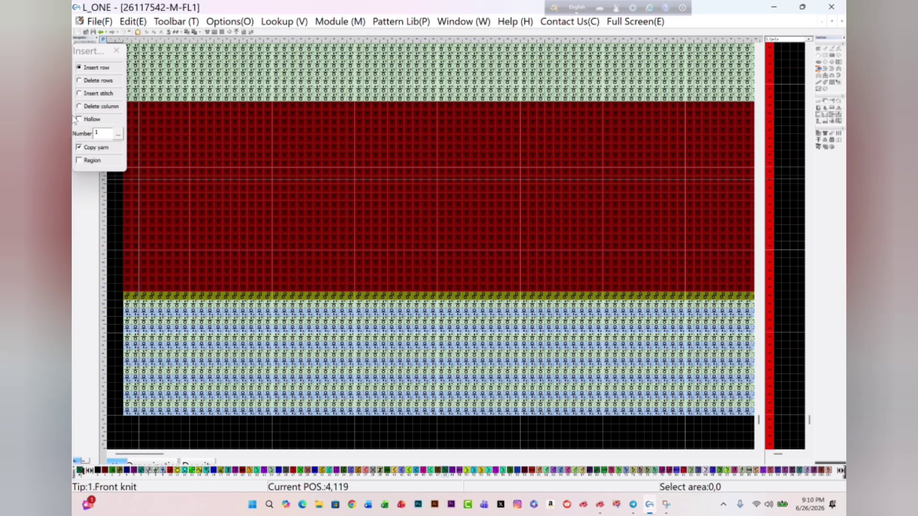
- Insert about 23 stitch columns near the right edge of the dark red band, one column at a time
click(105, 131)
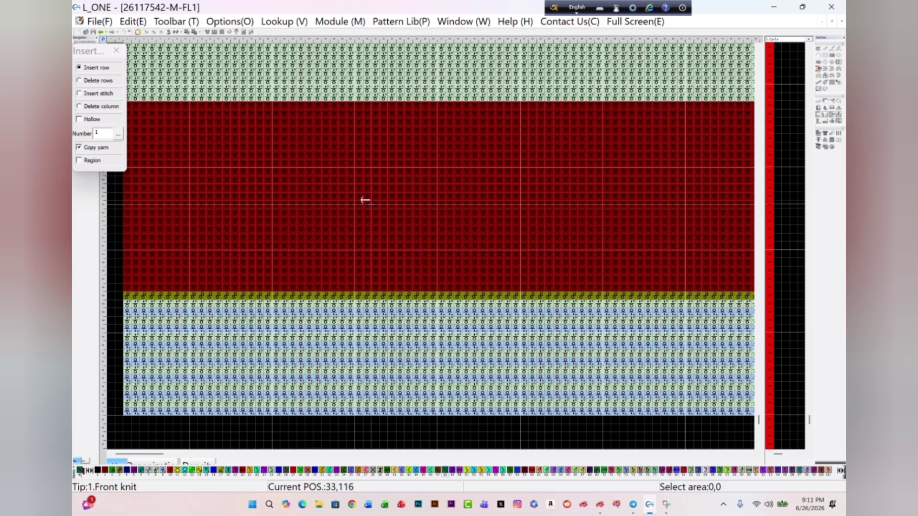
scroll(419, 188, up, 3)
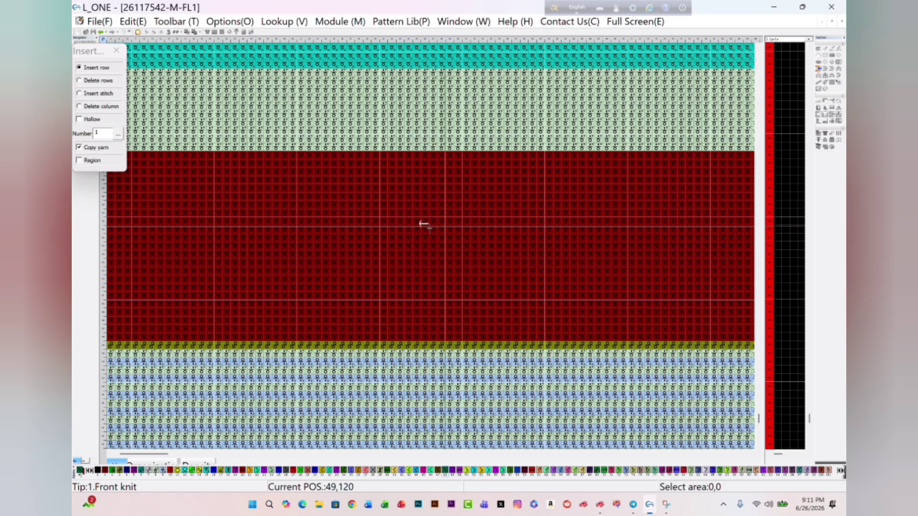
scroll(421, 229, down, 1)
scroll(424, 239, up, 1)
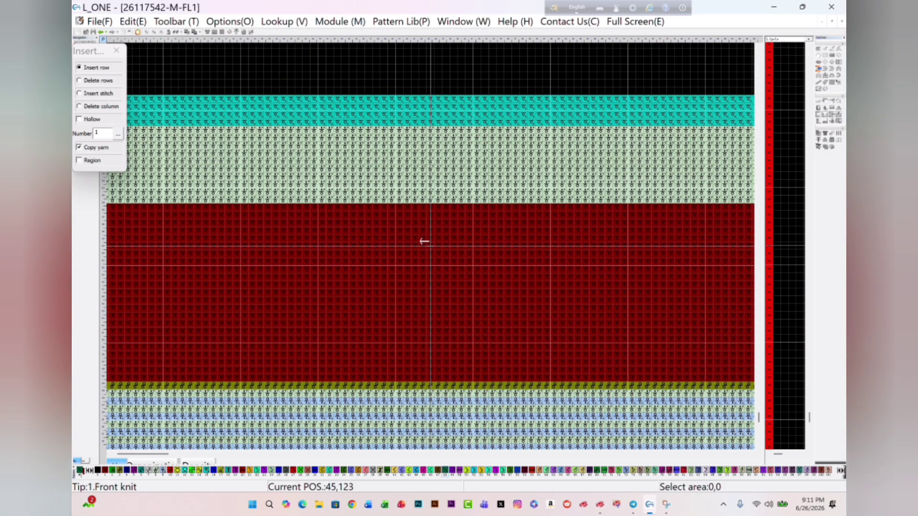
scroll(389, 276, up, 1)
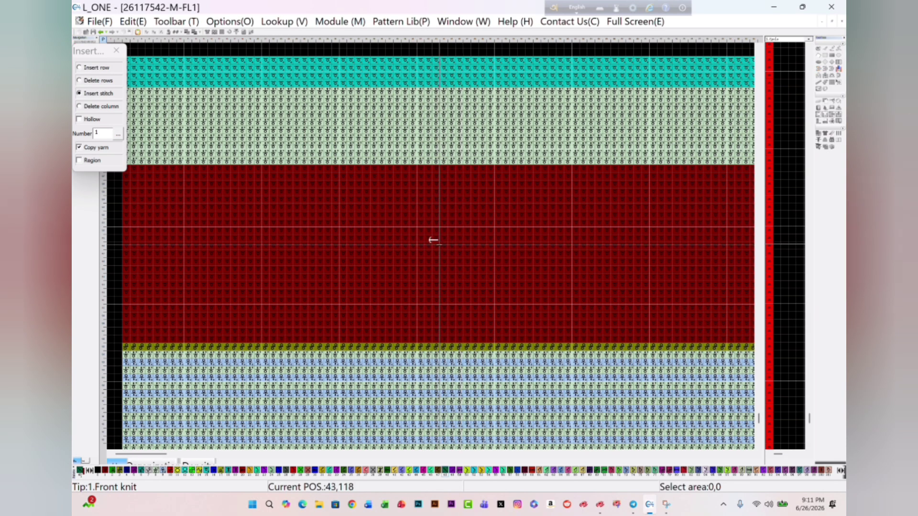
scroll(344, 242, down, 4)
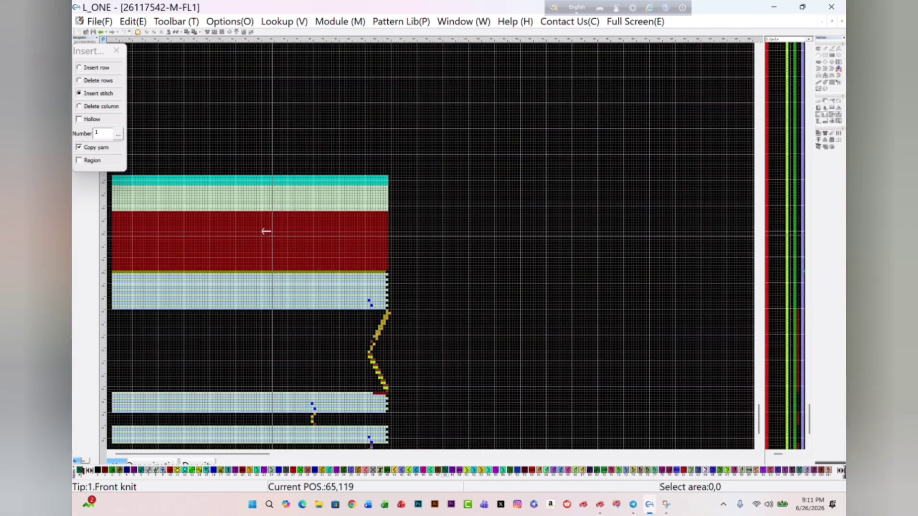
scroll(441, 265, up, 1)
scroll(426, 239, up, 2)
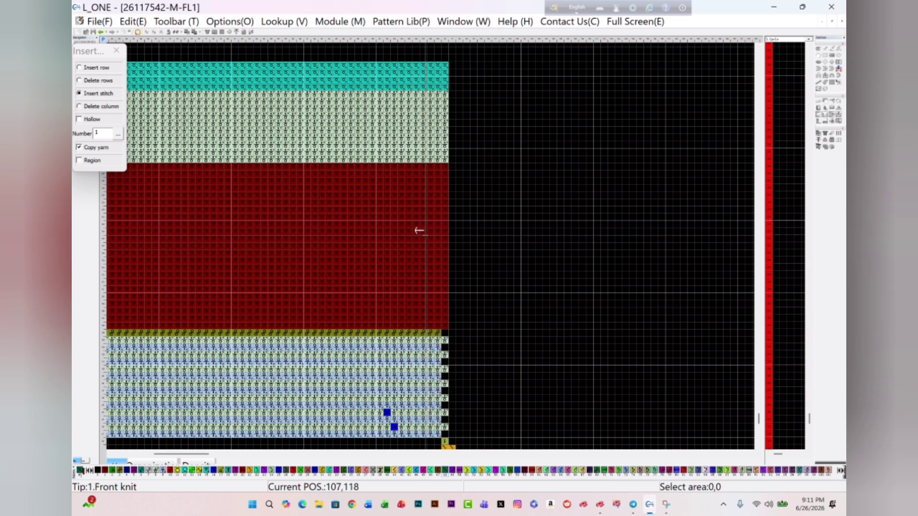
click(426, 233)
click(429, 234)
click(431, 234)
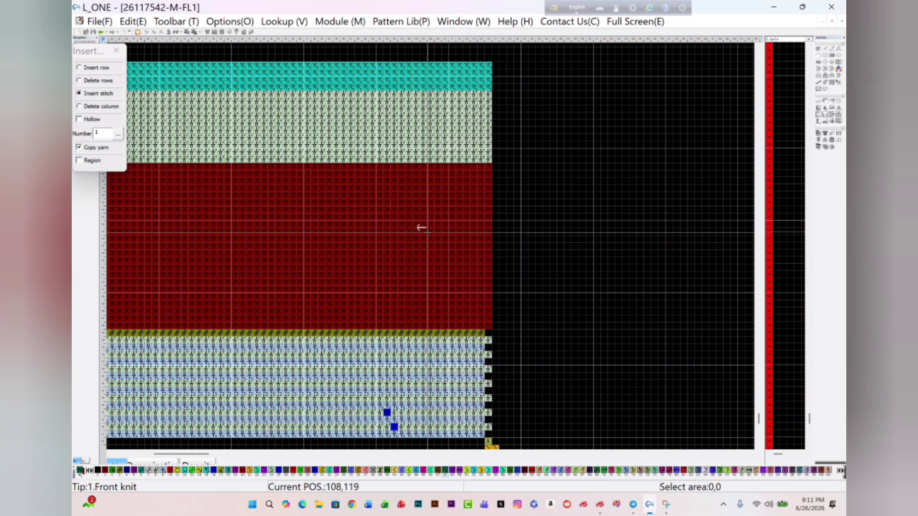
click(440, 234)
click(445, 236)
click(449, 243)
click(452, 251)
click(454, 248)
click(456, 239)
click(458, 231)
triple_click(473, 208)
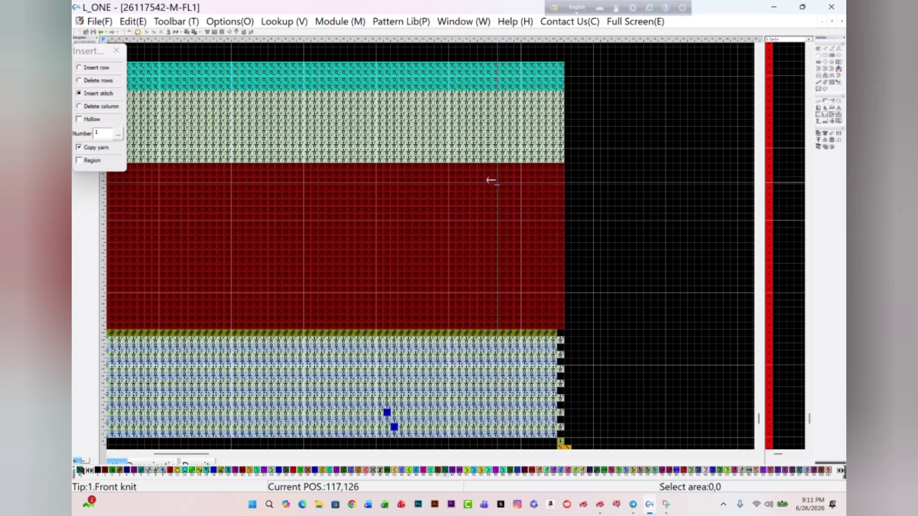
click(488, 187)
click(487, 196)
click(484, 202)
click(489, 202)
click(495, 203)
click(500, 203)
click(505, 204)
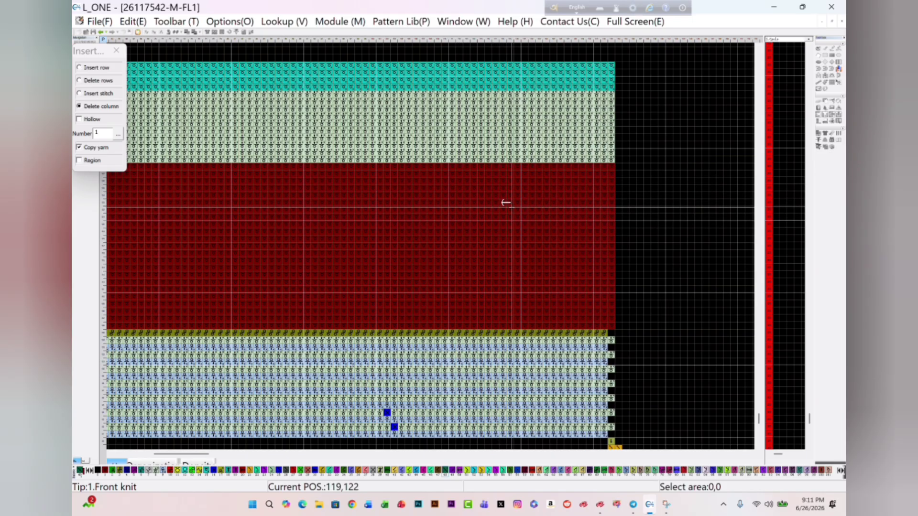
- Delete about 18 stitch columns near the right edge of the dark red band, one column at a time
click(511, 208)
click(513, 211)
click(517, 221)
click(521, 229)
click(514, 233)
click(501, 238)
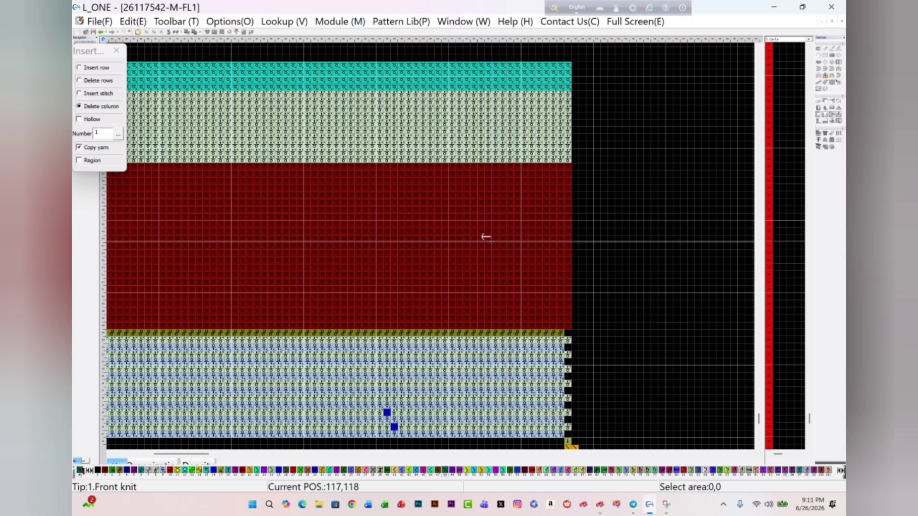
click(491, 243)
double_click(490, 253)
click(478, 252)
click(470, 254)
click(461, 251)
click(451, 248)
click(443, 245)
double_click(444, 244)
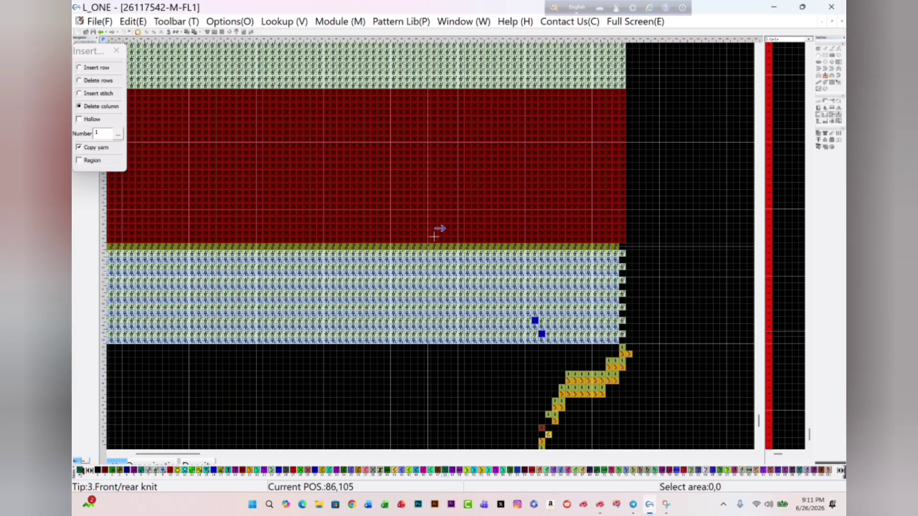
- Insert about 11 empty rows across the middle of the dark red band with the Hollow option enabled
scroll(435, 237, down, 9)
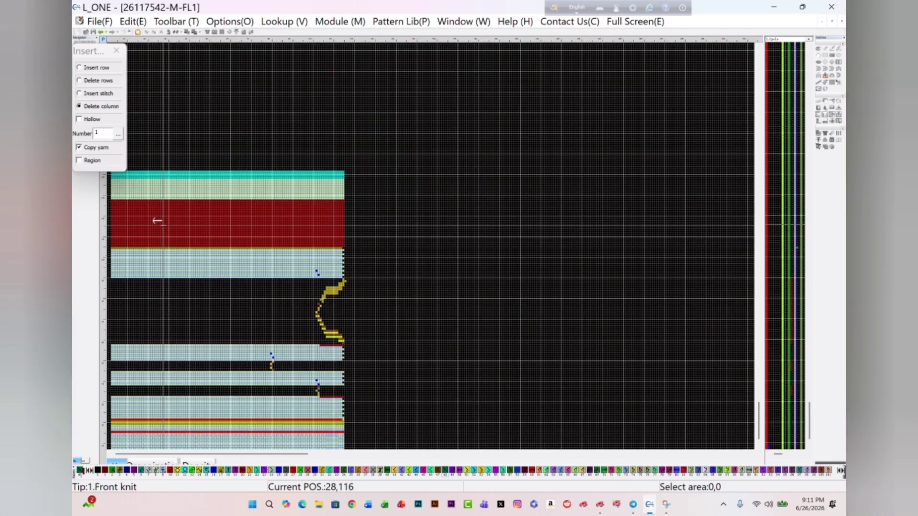
scroll(179, 246, up, 2)
scroll(173, 241, up, 4)
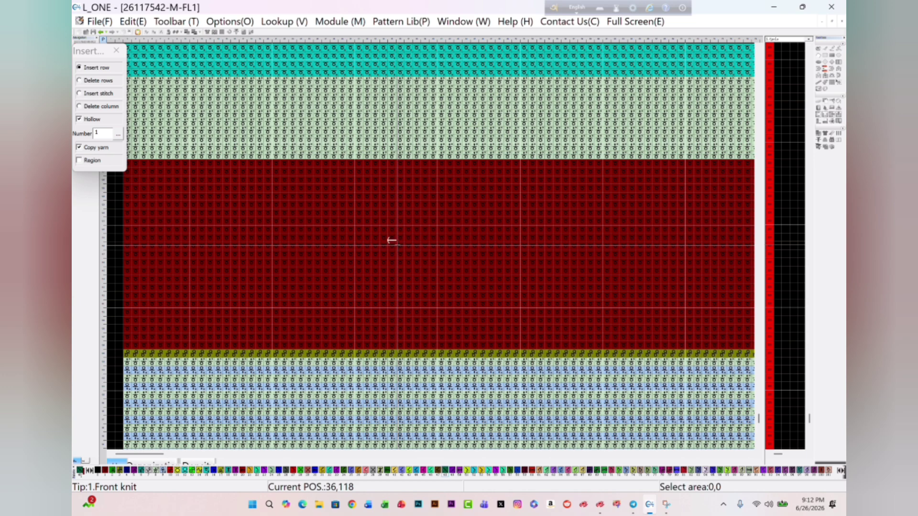
drag(395, 245, 334, 246)
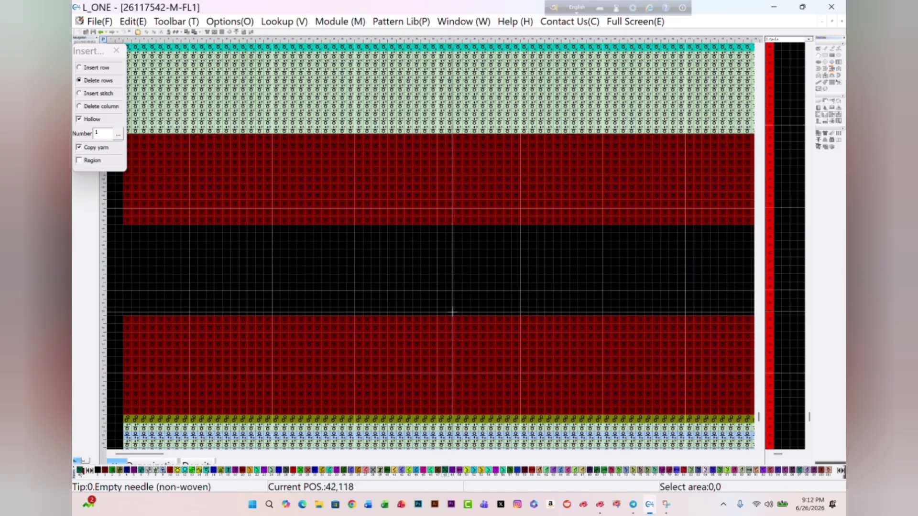
- Delete the empty rows between the two dark red sections and a row of the light green band
drag(451, 313, 431, 319)
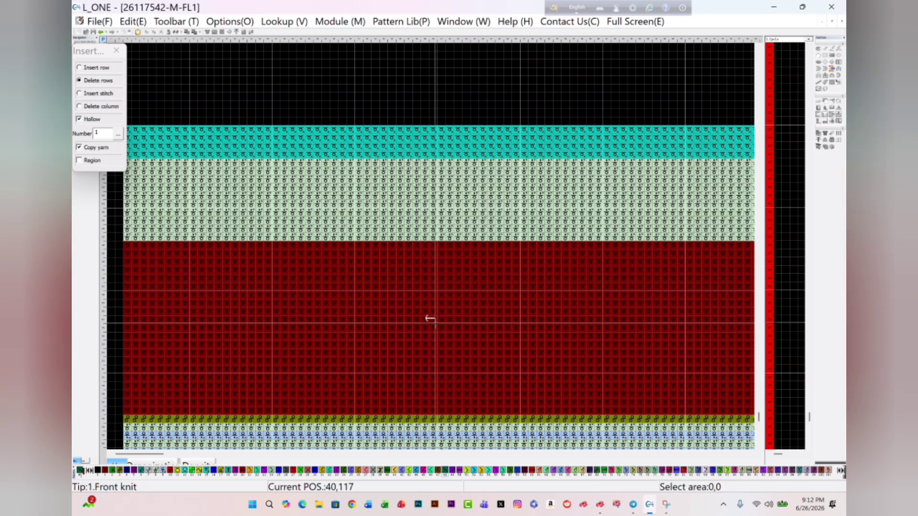
scroll(342, 192, down, 5)
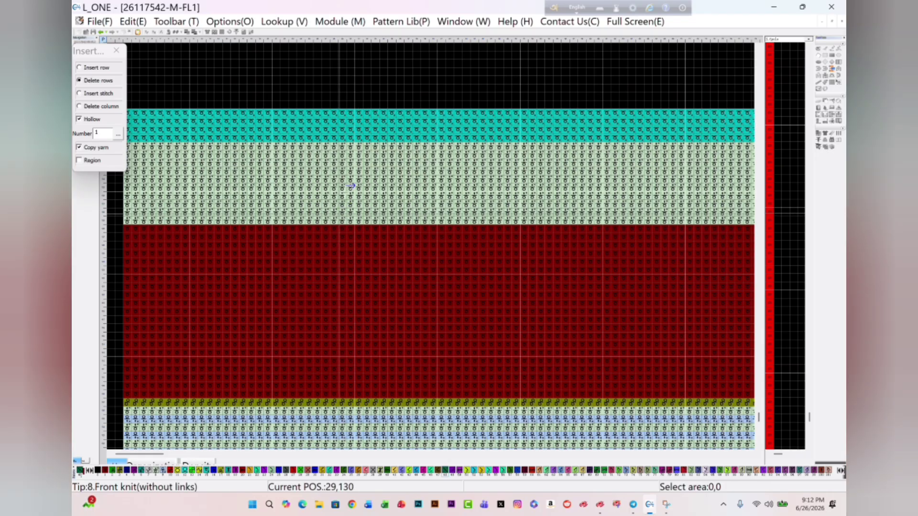
drag(324, 97, 326, 106)
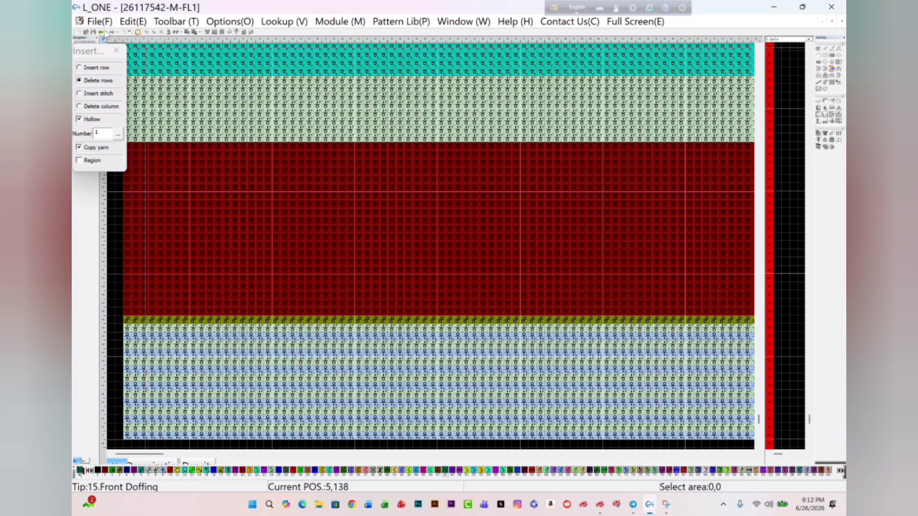
scroll(373, 287, up, 3)
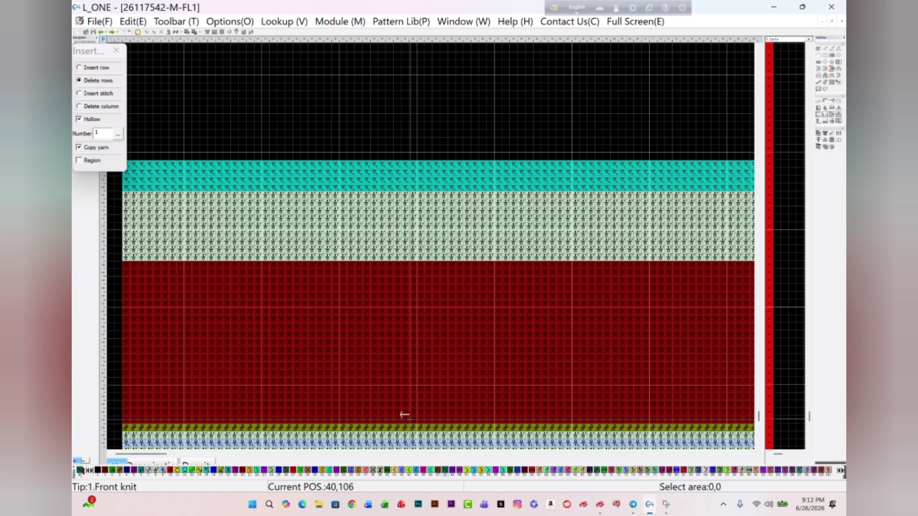
scroll(407, 287, down, 3)
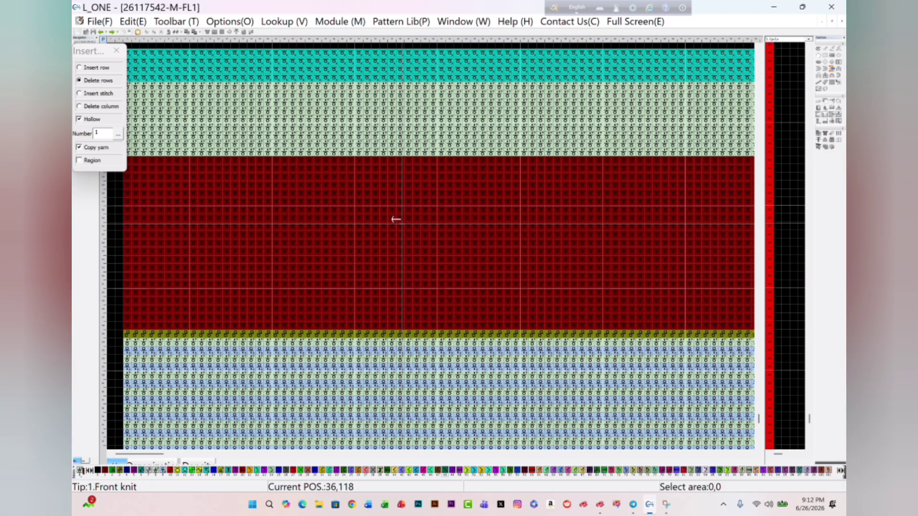
- Fill the dark red band with the light green front knit (without links) stitch, and undo the fill
key(f)
click(404, 221)
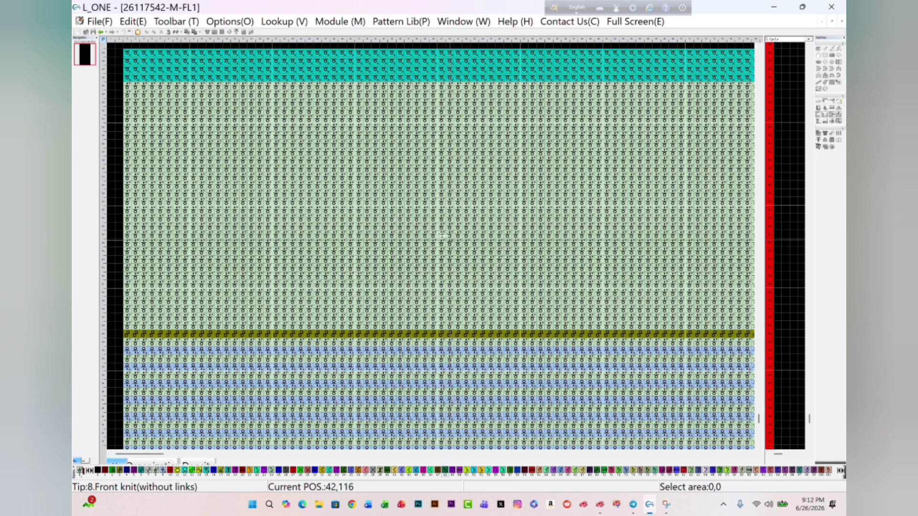
click(101, 32)
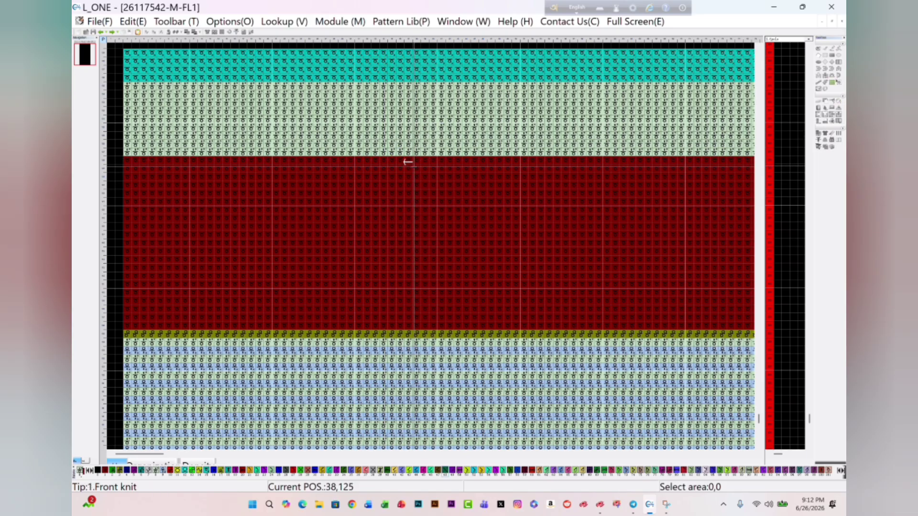
- Copy a 6 by 4 stitch block from the light green band to two places in the dark red band, and undo both copies
mouse_move(409, 118)
mouse_down()
mouse_move(448, 144)
mouse_move(555, 287)
mouse_move(235, 323)
mouse_move(375, 444)
mouse_move(580, 332)
mouse_move(547, 318)
mouse_move(666, 263)
mouse_move(627, 380)
mouse_move(627, 192)
mouse_move(448, 118)
mouse_move(426, 119)
mouse_up()
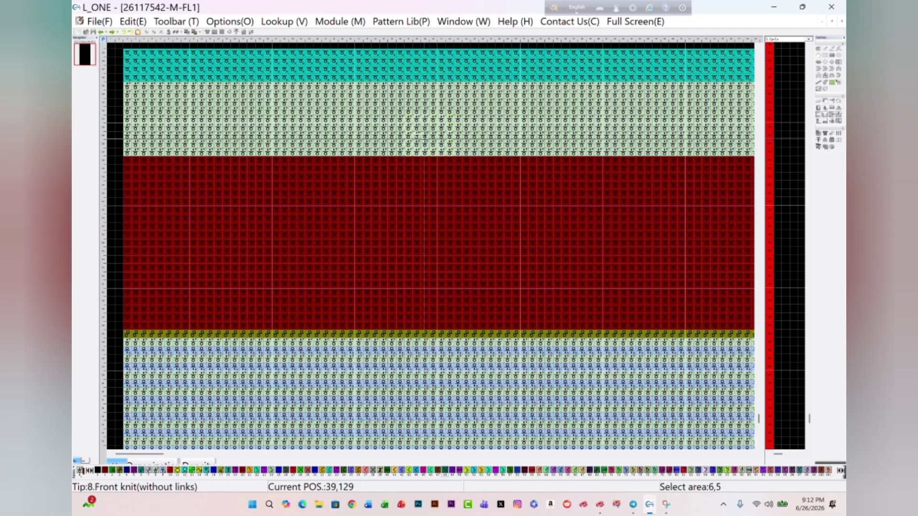
drag(315, 118, 366, 219)
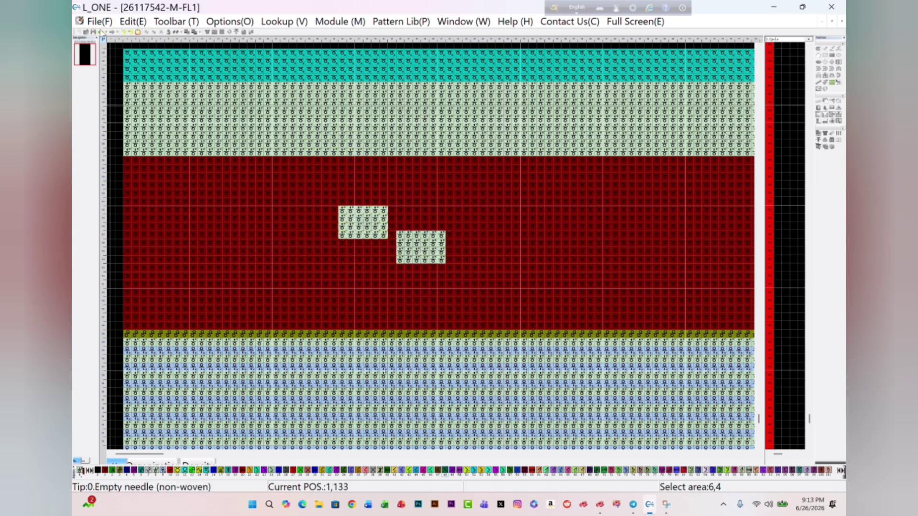
click(102, 31)
click(101, 31)
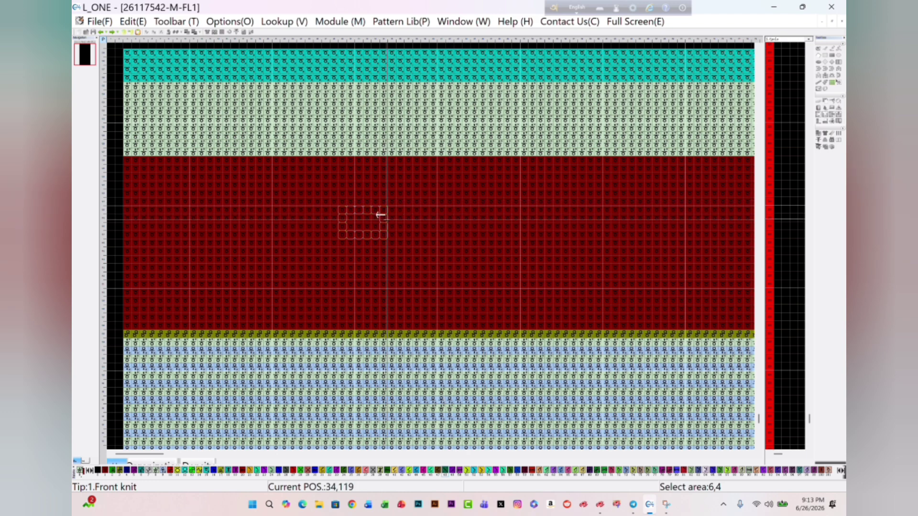
right_click(546, 245)
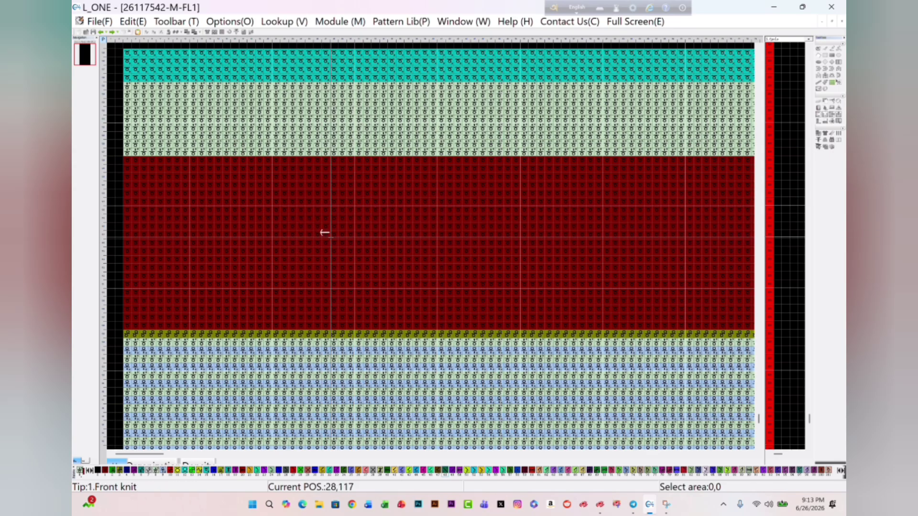
- Place single stitches of different types, starting with a green one, side by side in one row in the middle of the dark red band
mouse_move(419, 292)
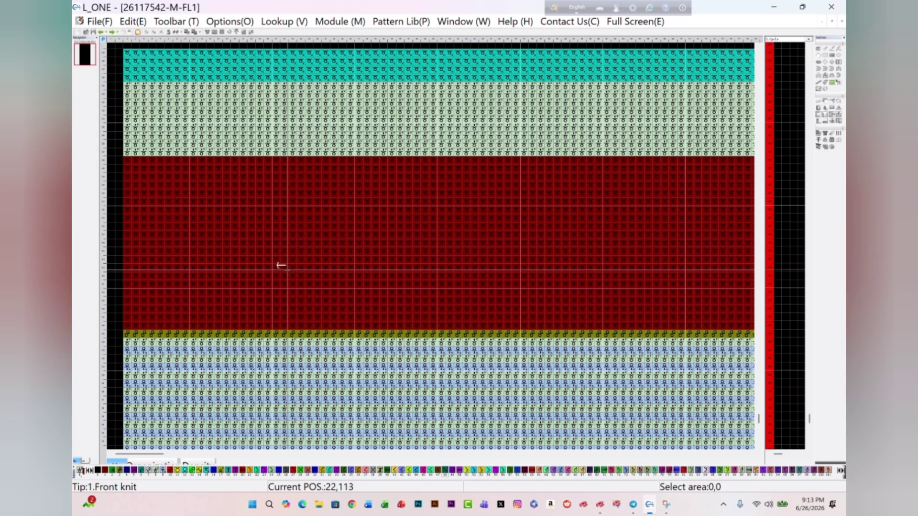
scroll(267, 238, down, 1)
scroll(267, 239, up, 1)
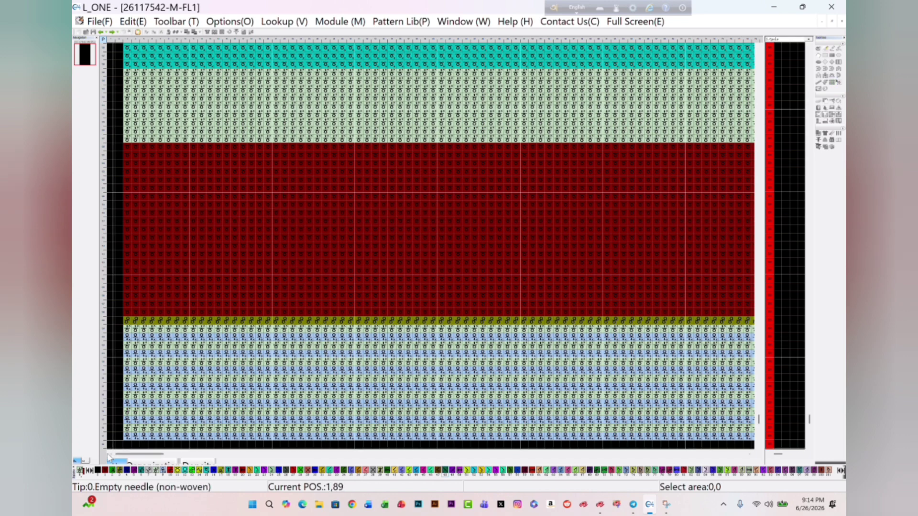
click(106, 471)
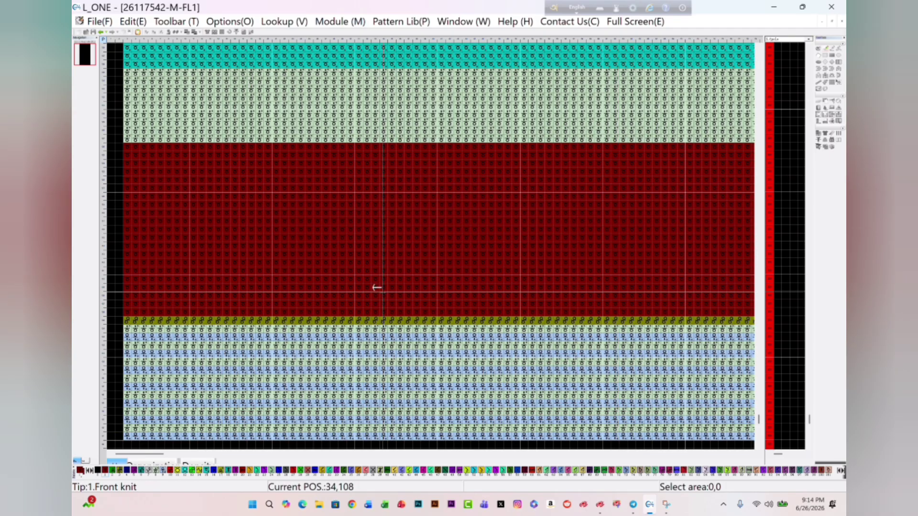
click(113, 471)
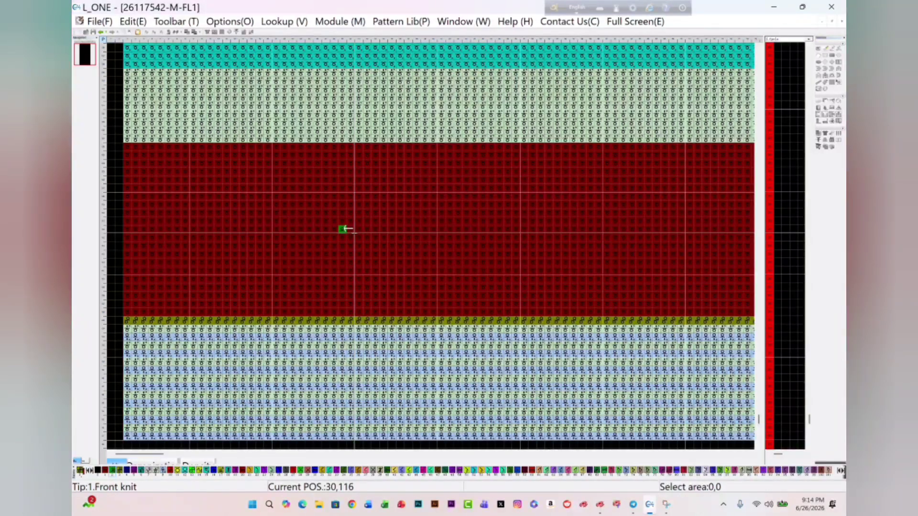
click(353, 232)
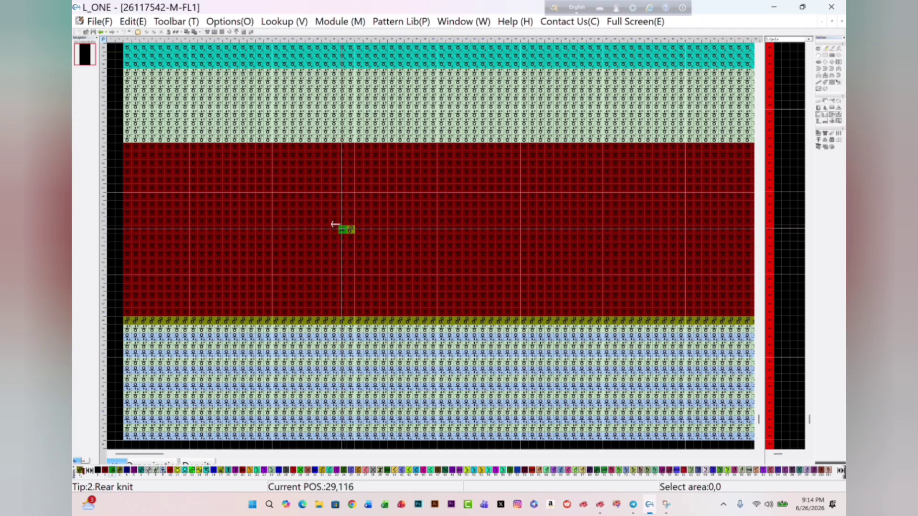
click(359, 230)
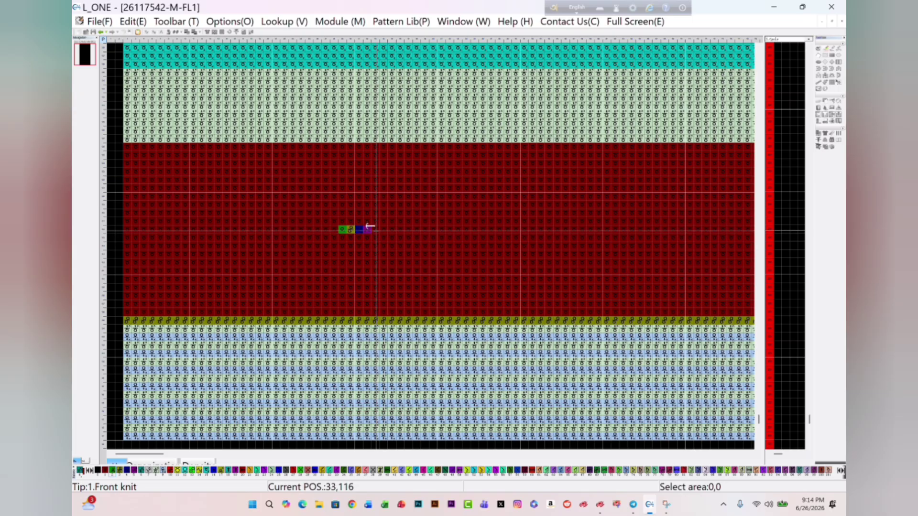
mouse_move(371, 224)
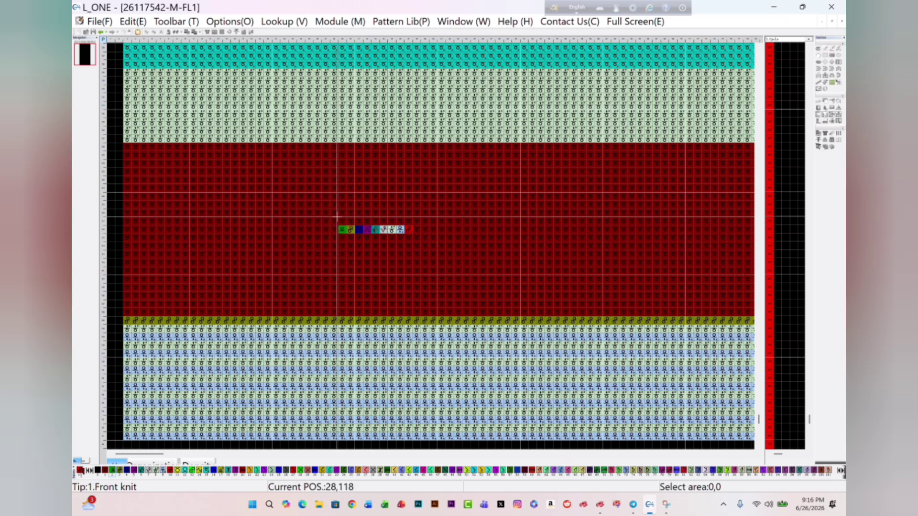
- Select a 12 by 5 stitch rectangular area around the row of multicoloured stitches in the dark red band
drag(335, 217, 418, 248)
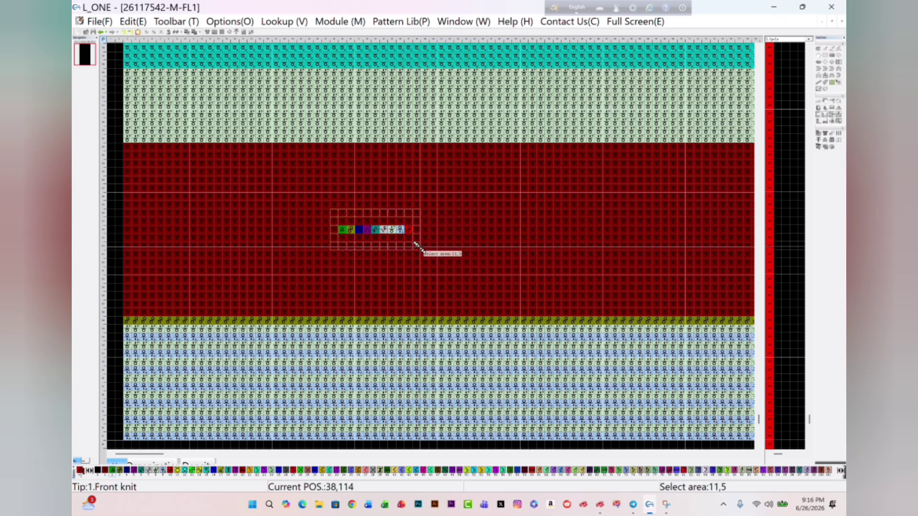
drag(392, 279, 516, 206)
right_click(516, 207)
drag(271, 171, 420, 251)
drag(317, 205, 416, 246)
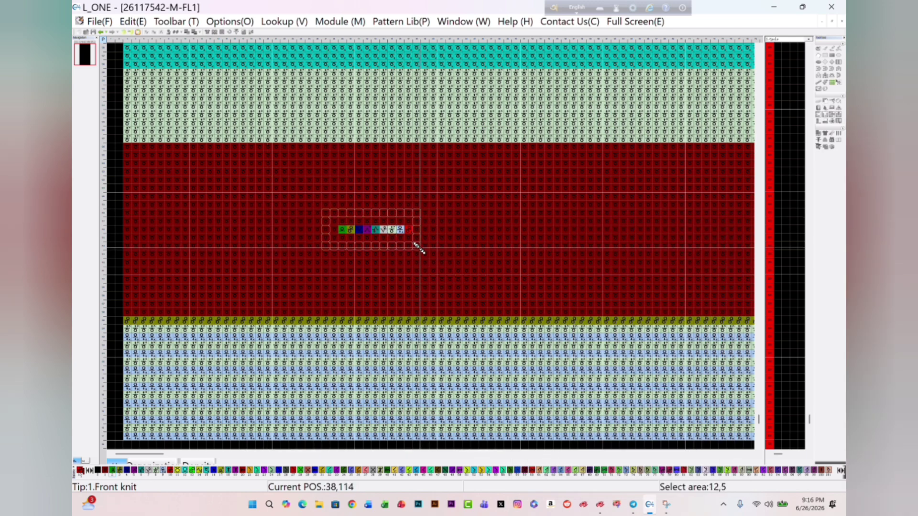